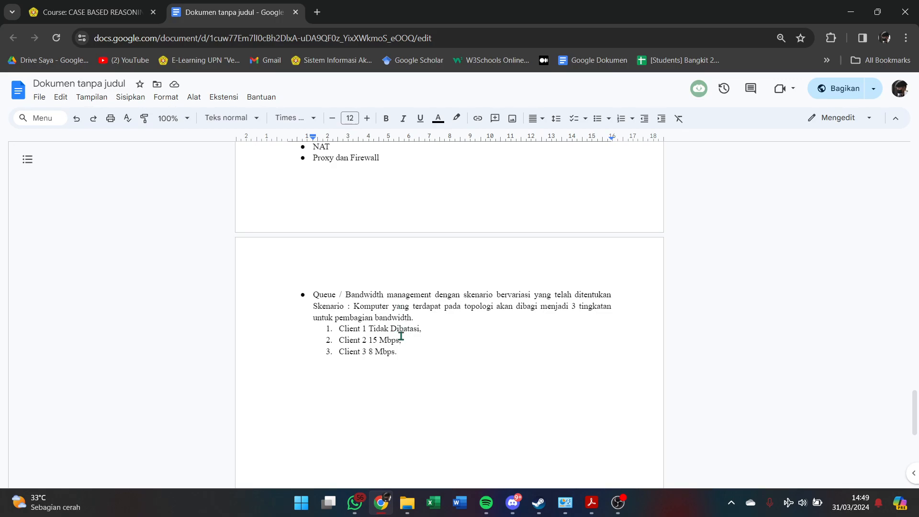
Review the network topology diagram and the list of services to configure in the report's Pembahasan section
{"action": "scroll", "coordinate": [495, 359], "scroll_direction": "up", "scroll_amount": 5}
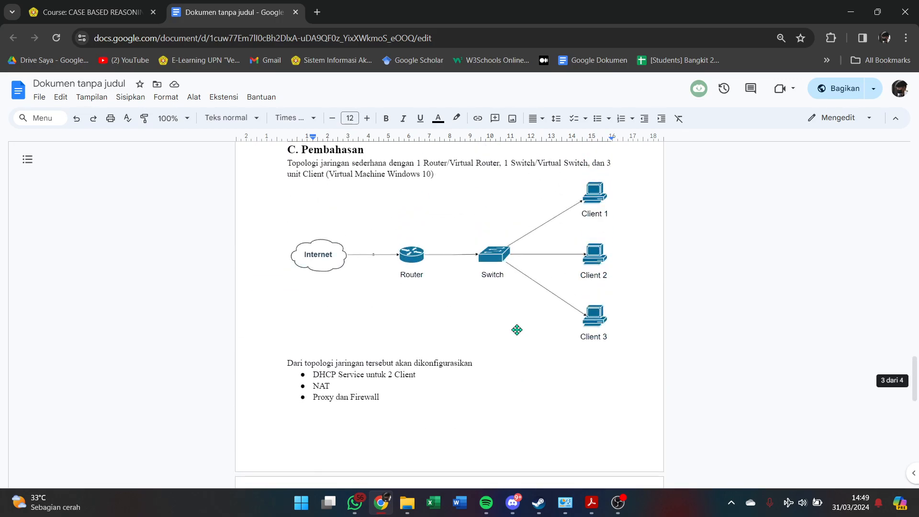
{"action": "scroll", "coordinate": [554, 322], "scroll_direction": "up", "scroll_amount": 2}
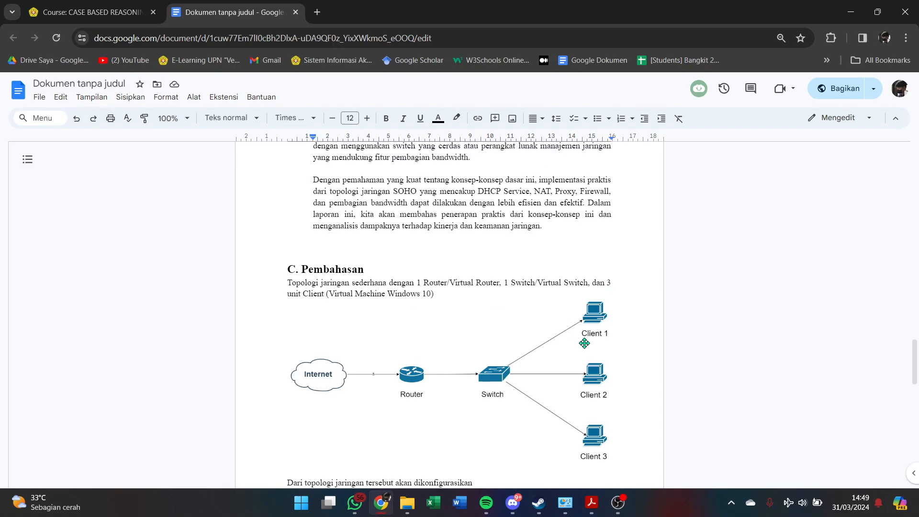
{"action": "scroll", "coordinate": [586, 346], "scroll_direction": "down", "scroll_amount": 2}
{"action": "left_click", "coordinate": [635, 287]}
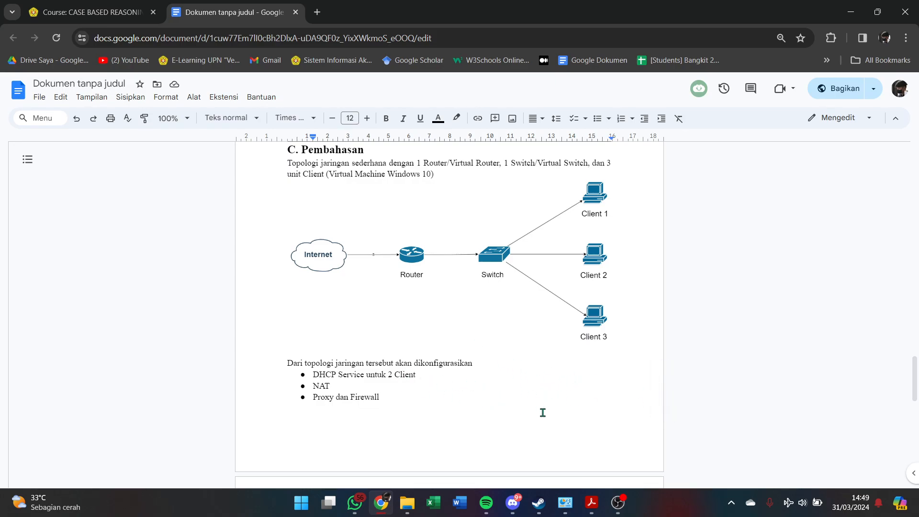
Switch to the practicum report PDF in Acrobat and examine its Modul 2 client-server topology diagram
{"action": "mouse_move", "coordinate": [593, 501]}
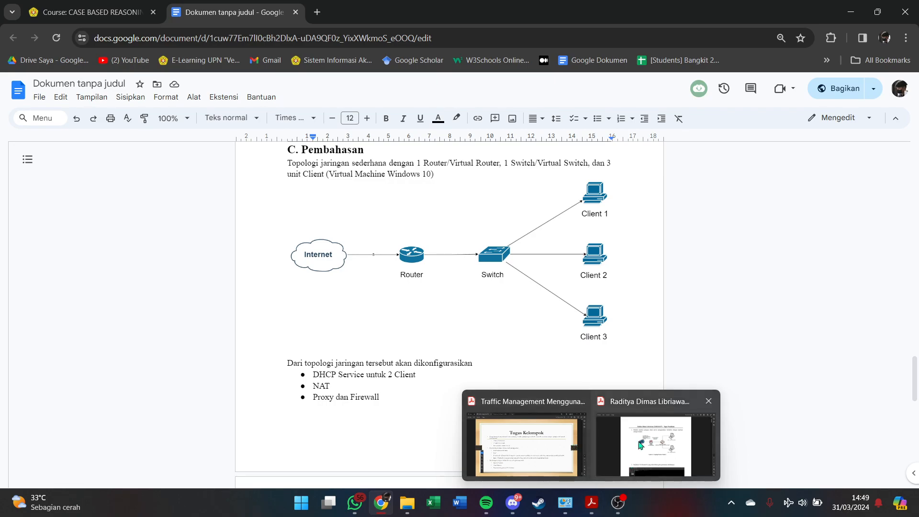
{"action": "left_click", "coordinate": [605, 445]}
{"action": "scroll", "coordinate": [431, 229], "scroll_direction": "down", "scroll_amount": 5}
{"action": "scroll", "coordinate": [431, 229], "scroll_direction": "up", "scroll_amount": 3}
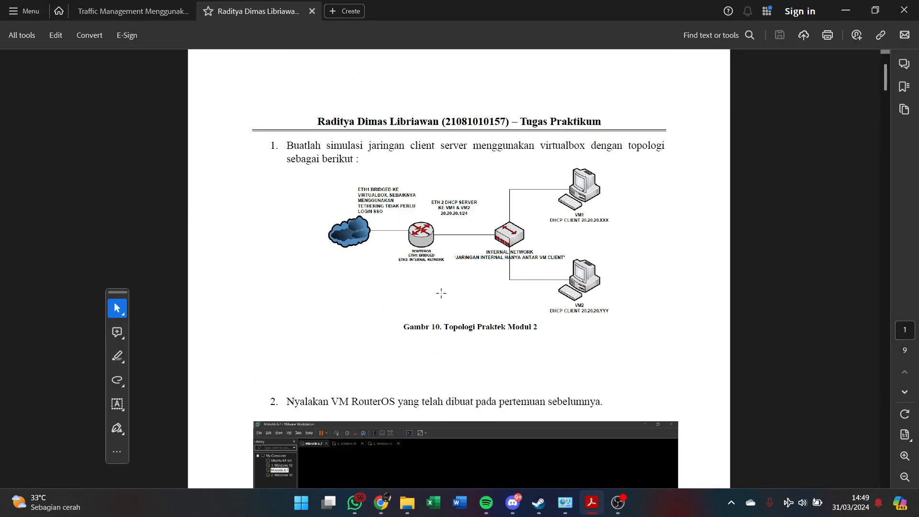
{"action": "scroll", "coordinate": [441, 293], "scroll_direction": "down", "scroll_amount": 2}
{"action": "scroll", "coordinate": [447, 305], "scroll_direction": "down", "scroll_amount": 1}
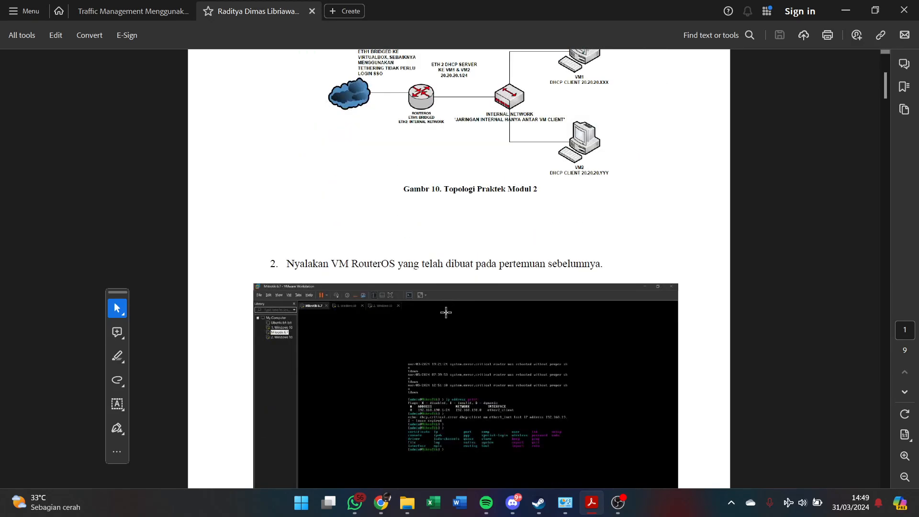
{"action": "scroll", "coordinate": [441, 305], "scroll_direction": "up", "scroll_amount": 1}
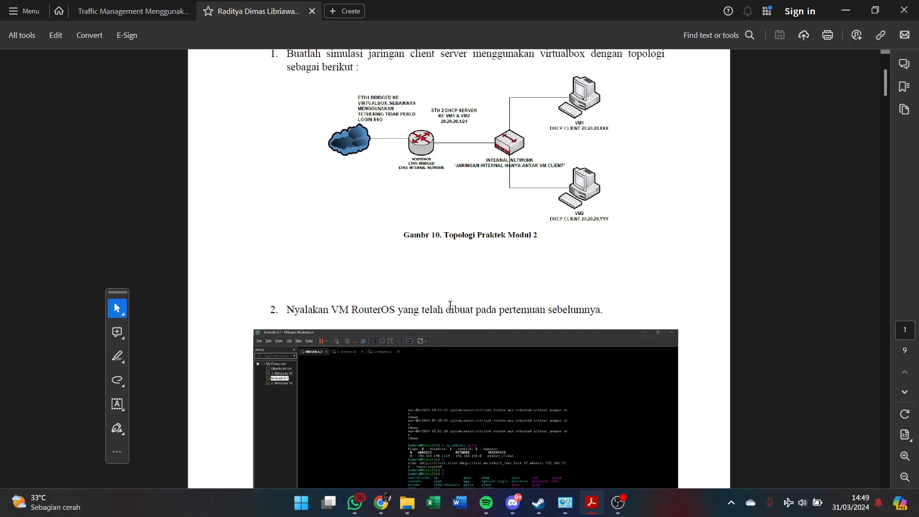
{"action": "scroll", "coordinate": [466, 304], "scroll_direction": "up", "scroll_amount": 2}
Read through the report's setup steps, from starting the virtual machines and the Winbox login to the DHCP and DNS configuration
{"action": "scroll", "coordinate": [410, 339], "scroll_direction": "down", "scroll_amount": 5}
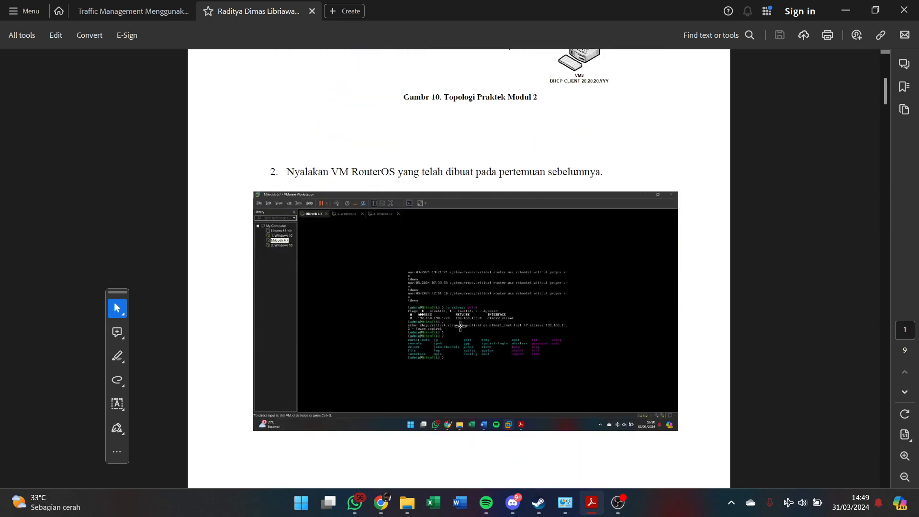
{"action": "scroll", "coordinate": [462, 323], "scroll_direction": "down", "scroll_amount": 2}
{"action": "scroll", "coordinate": [441, 311], "scroll_direction": "down", "scroll_amount": 12}
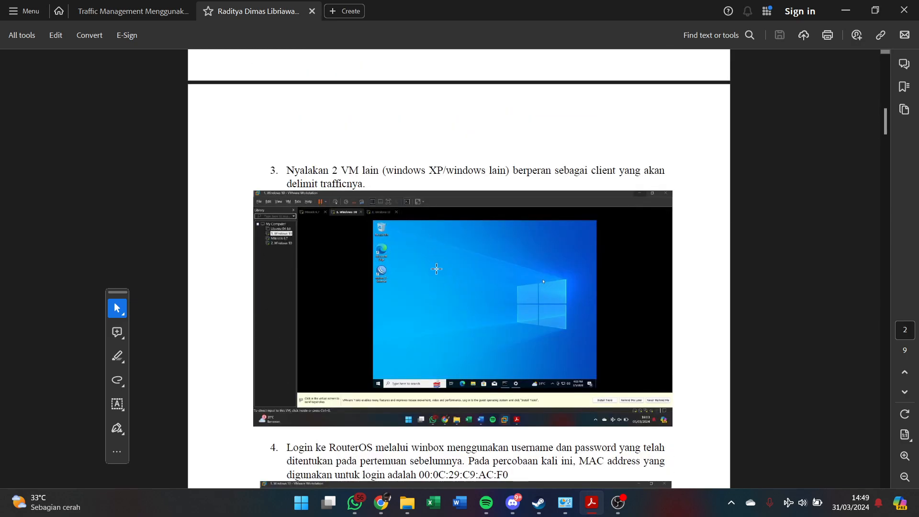
{"action": "scroll", "coordinate": [435, 288], "scroll_direction": "down", "scroll_amount": 7}
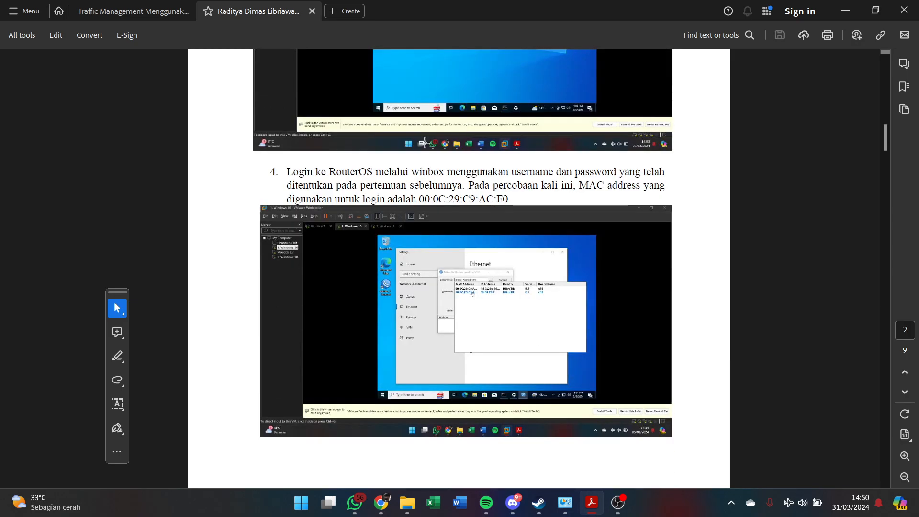
{"action": "scroll", "coordinate": [434, 183], "scroll_direction": "down", "scroll_amount": 14}
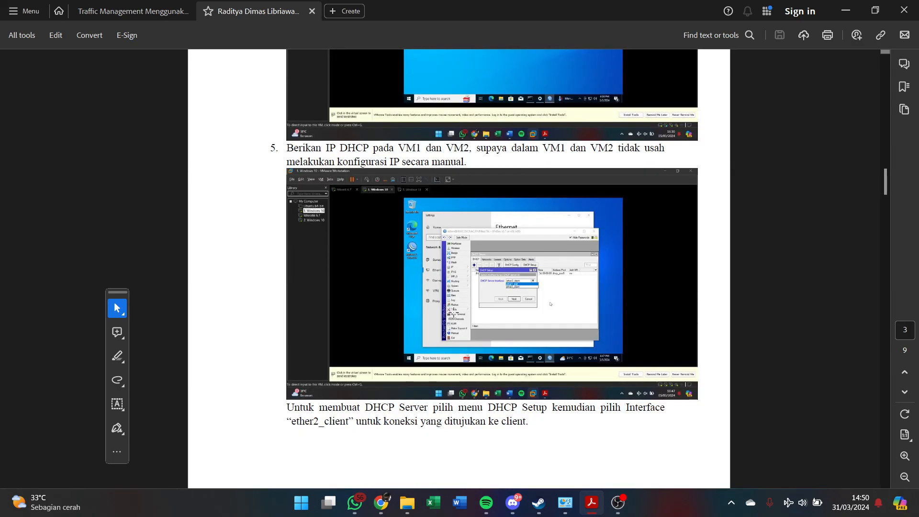
{"action": "scroll", "coordinate": [493, 296], "scroll_direction": "down", "scroll_amount": 1}
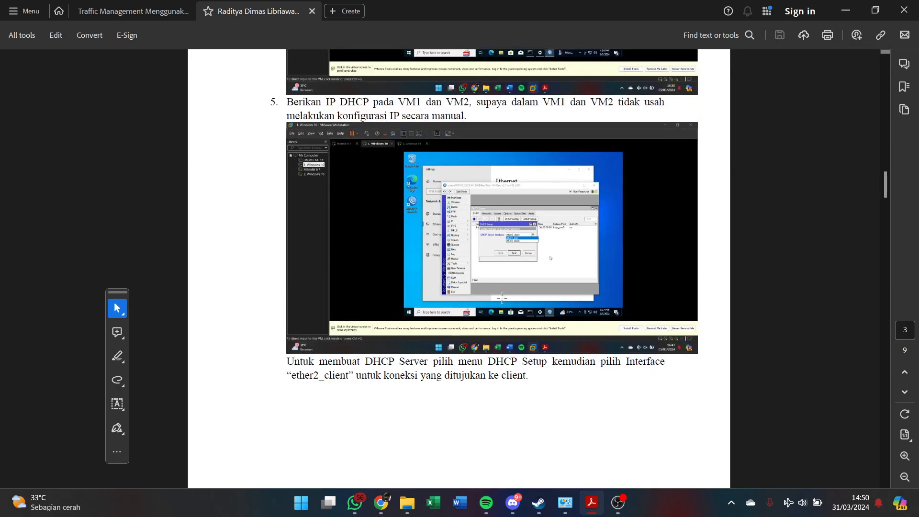
{"action": "scroll", "coordinate": [527, 300], "scroll_direction": "down", "scroll_amount": 13}
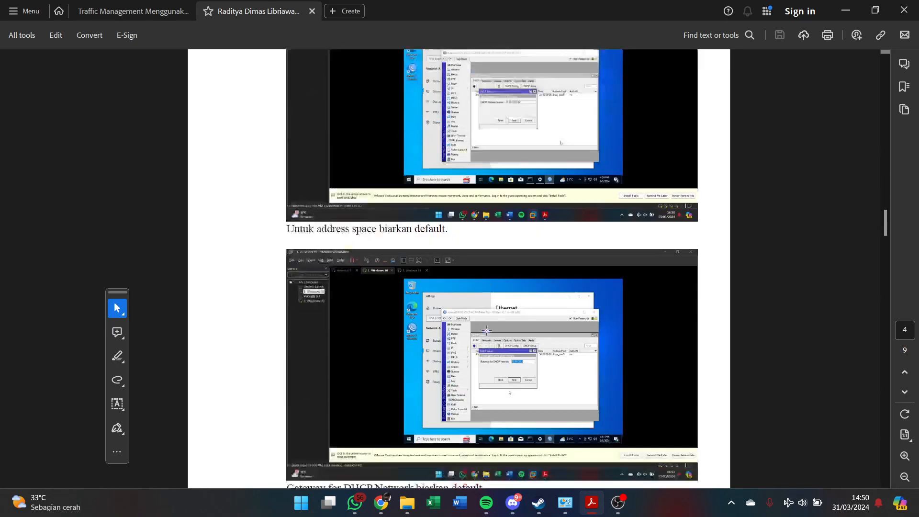
{"action": "scroll", "coordinate": [487, 331], "scroll_direction": "down", "scroll_amount": 17}
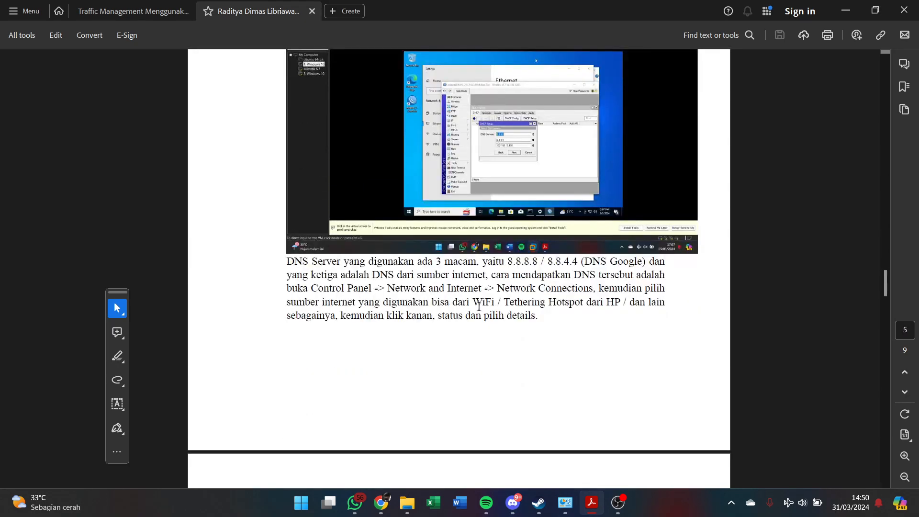
{"action": "scroll", "coordinate": [479, 306], "scroll_direction": "down", "scroll_amount": 20}
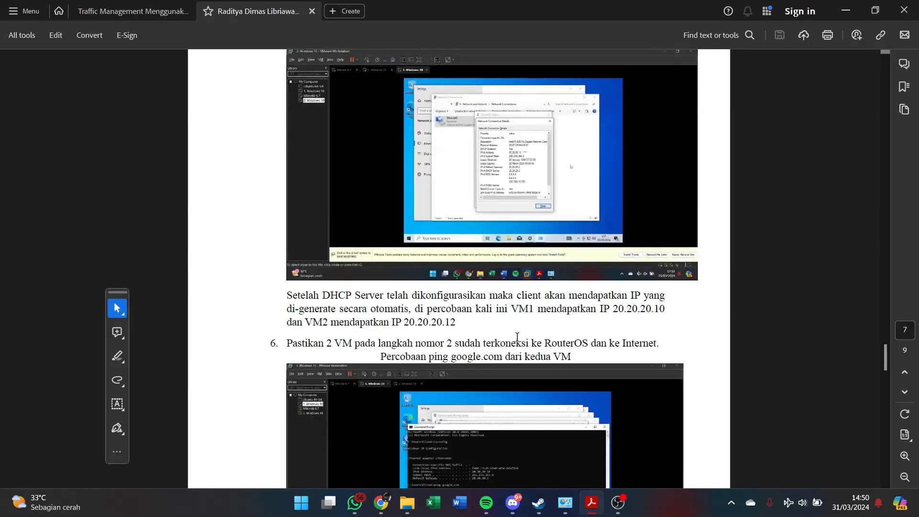
{"action": "scroll", "coordinate": [335, 299], "scroll_direction": "up", "scroll_amount": 15}
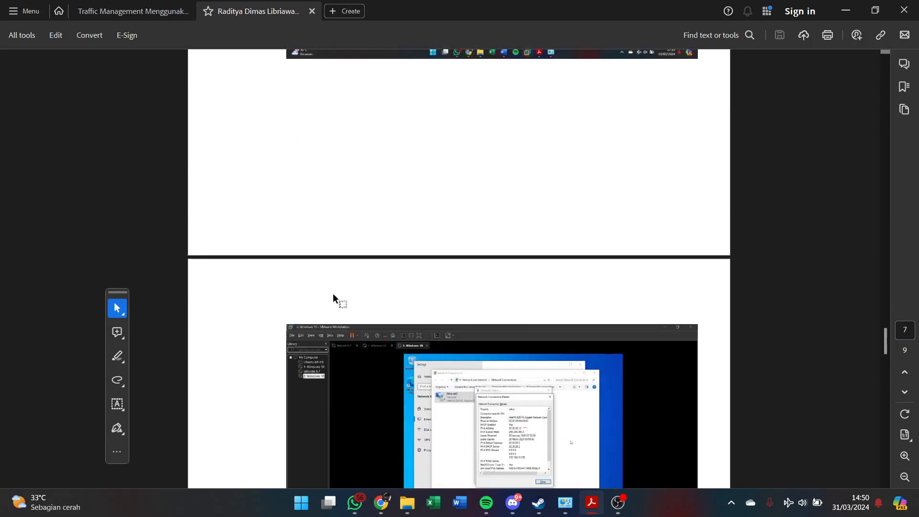
{"action": "scroll", "coordinate": [573, 307], "scroll_direction": "up", "scroll_amount": 1}
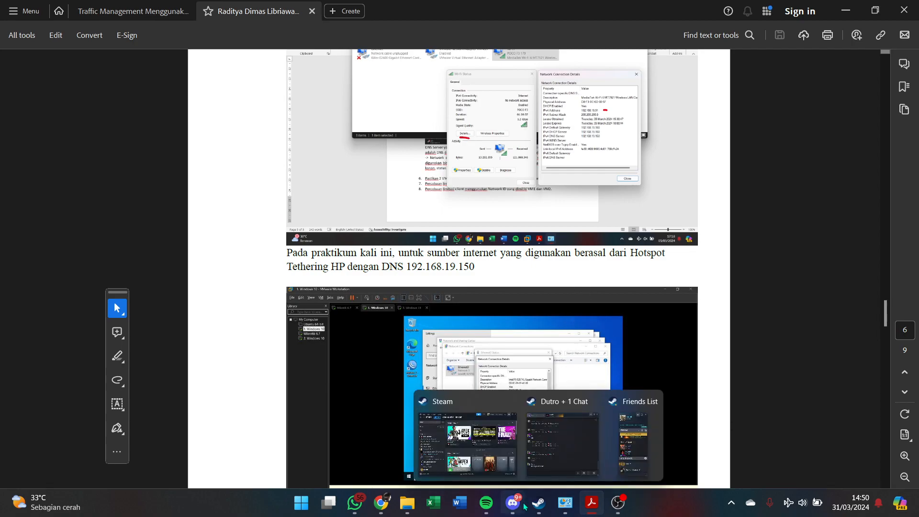
Switch to Discord, view the shared screen full size, and inspect the dhcp1 server settings in WinBox
{"action": "left_click", "coordinate": [522, 411]}
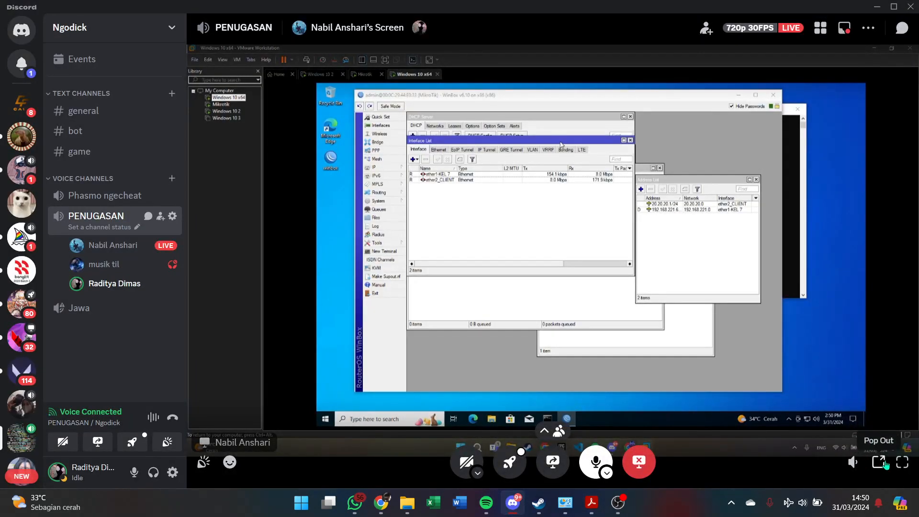
{"action": "left_click", "coordinate": [903, 462]}
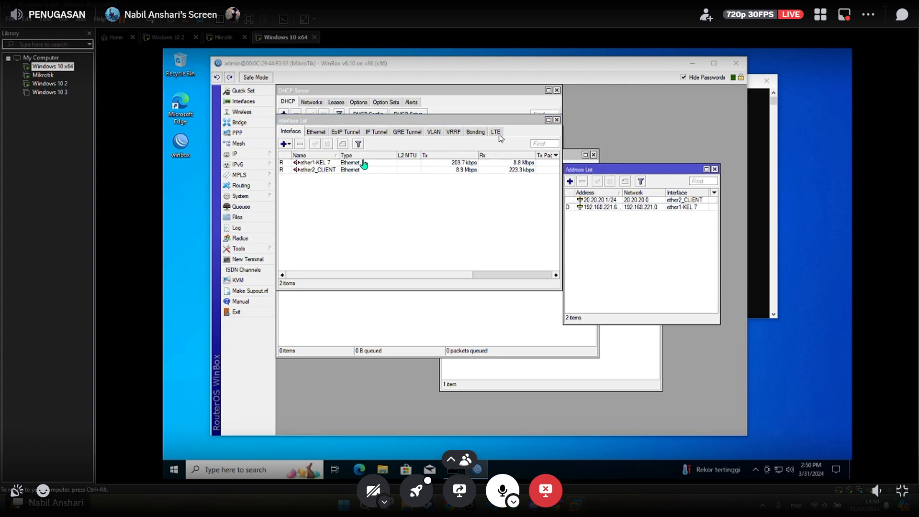
{"action": "left_click", "coordinate": [410, 94]}
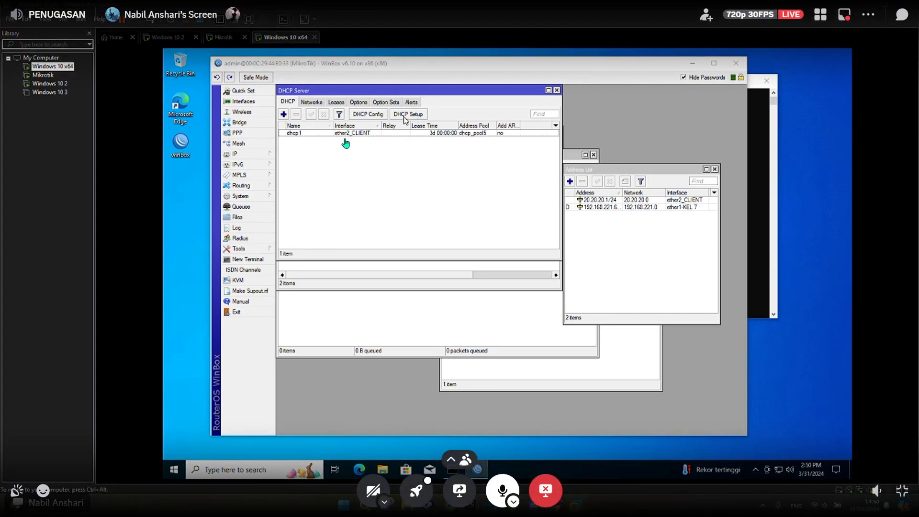
{"action": "double_click", "coordinate": [337, 133]}
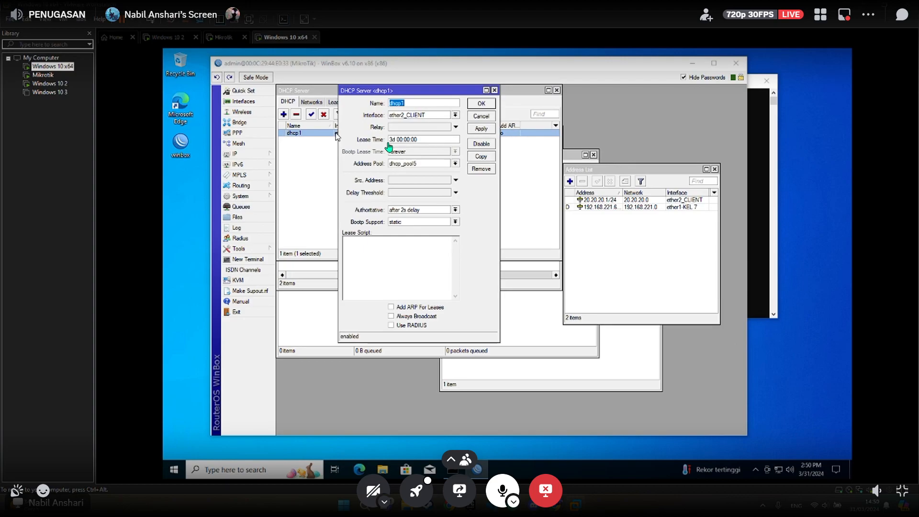
{"action": "left_click", "coordinate": [495, 91]}
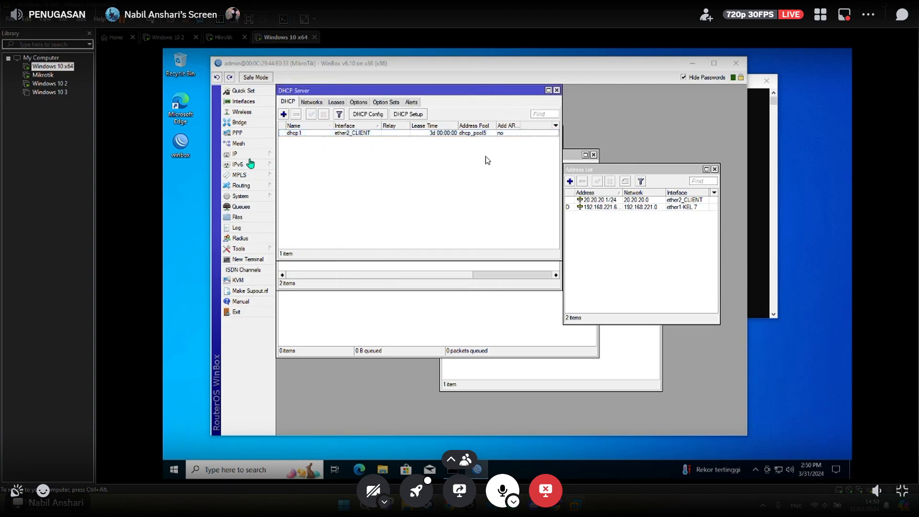
Open the IP DHCP Client list and move its window over the DHCP Server window
{"action": "left_click", "coordinate": [251, 154]}
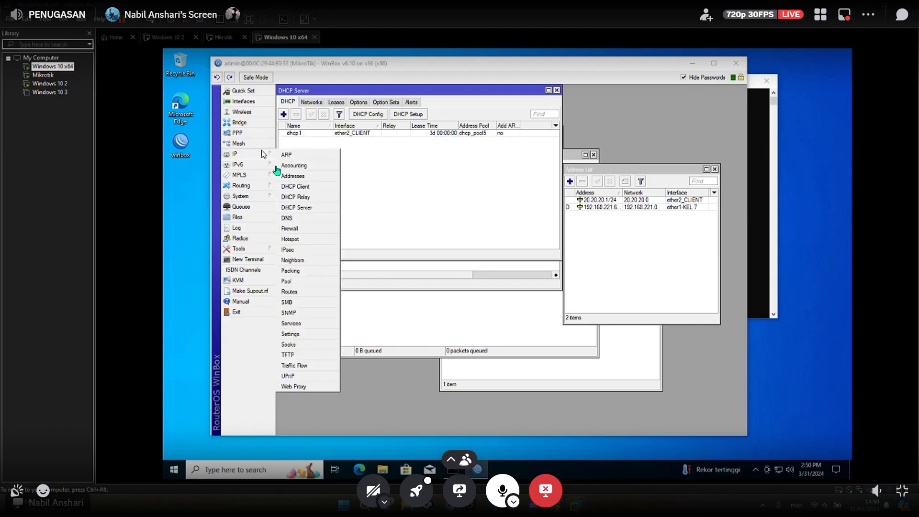
{"action": "left_click", "coordinate": [296, 186]}
{"action": "left_click_drag", "start_coordinate": [448, 215], "coordinate": [344, 124]}
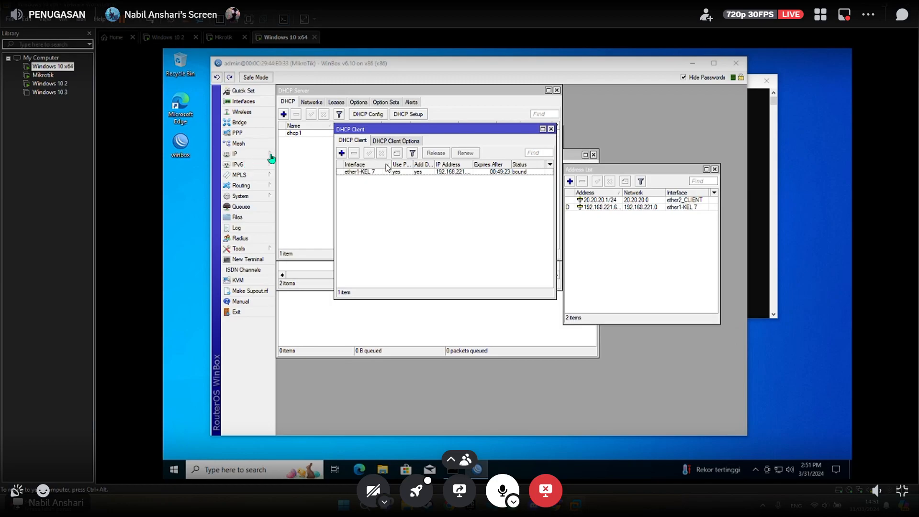
Bring the Address List over the DHCP Client window and inspect the ether1-KEL 7 and ether2_CLIENT address entries
{"action": "left_click_drag", "start_coordinate": [584, 175], "coordinate": [403, 145]}
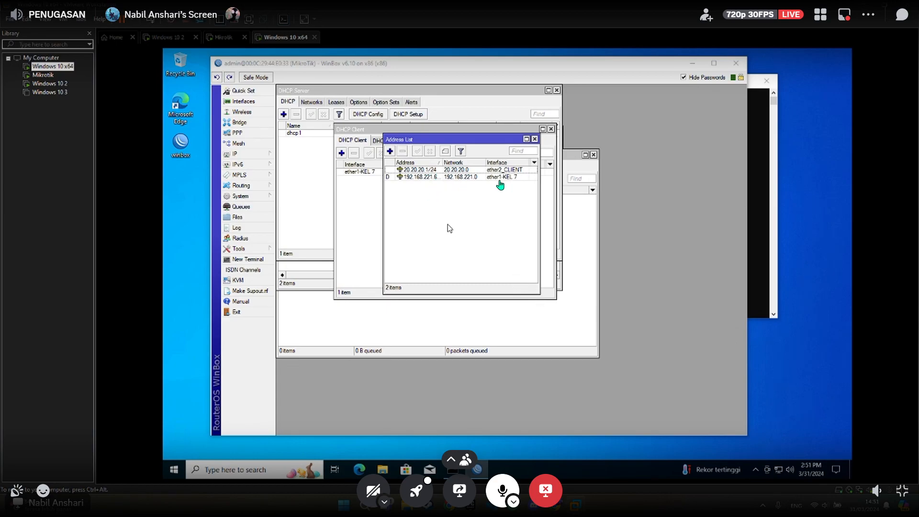
{"action": "double_click", "coordinate": [423, 177]}
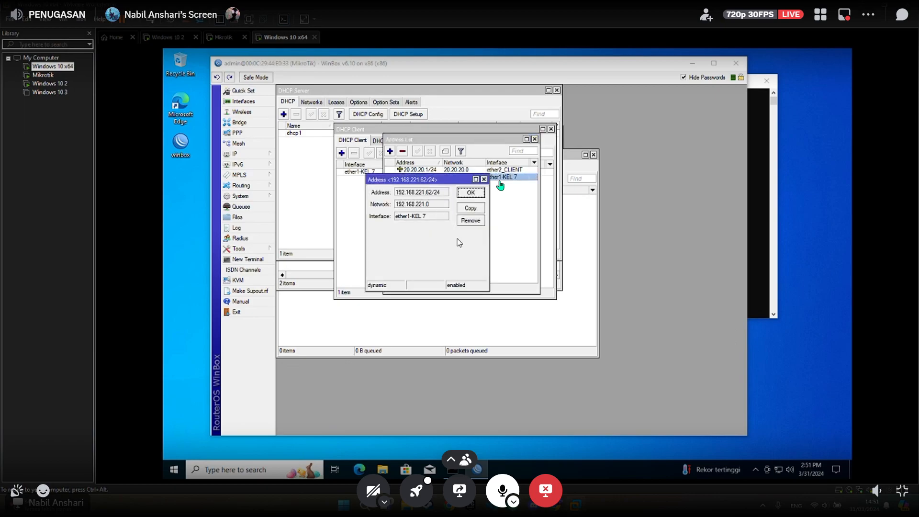
{"action": "left_click_drag", "start_coordinate": [425, 179], "coordinate": [462, 189]}
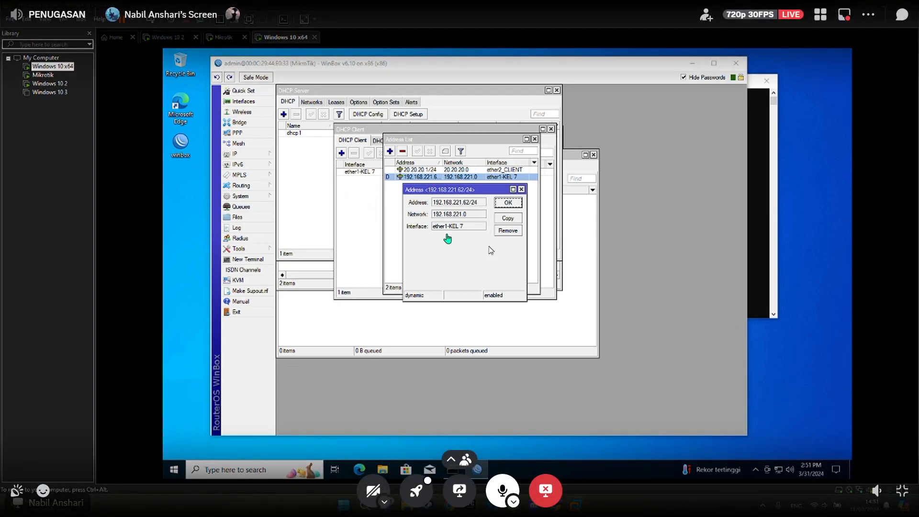
{"action": "left_click", "coordinate": [508, 202]}
{"action": "double_click", "coordinate": [451, 171]}
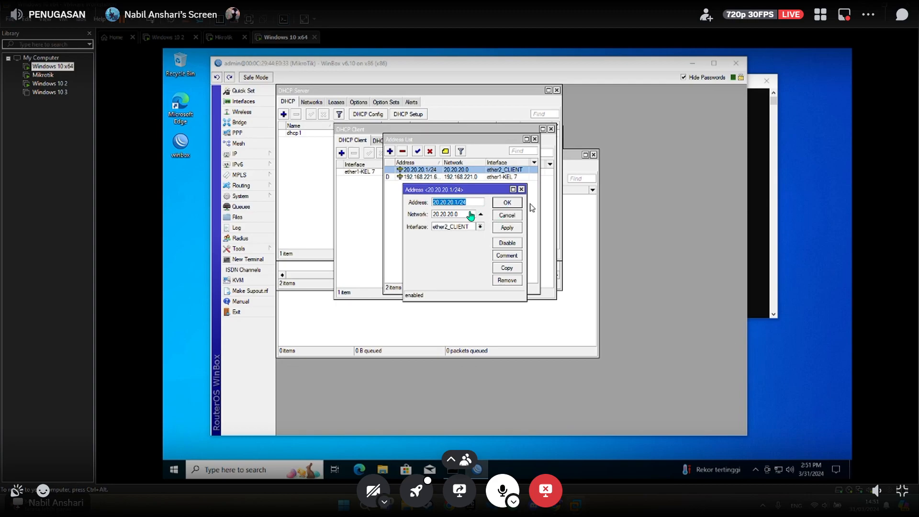
{"action": "left_click", "coordinate": [509, 203]}
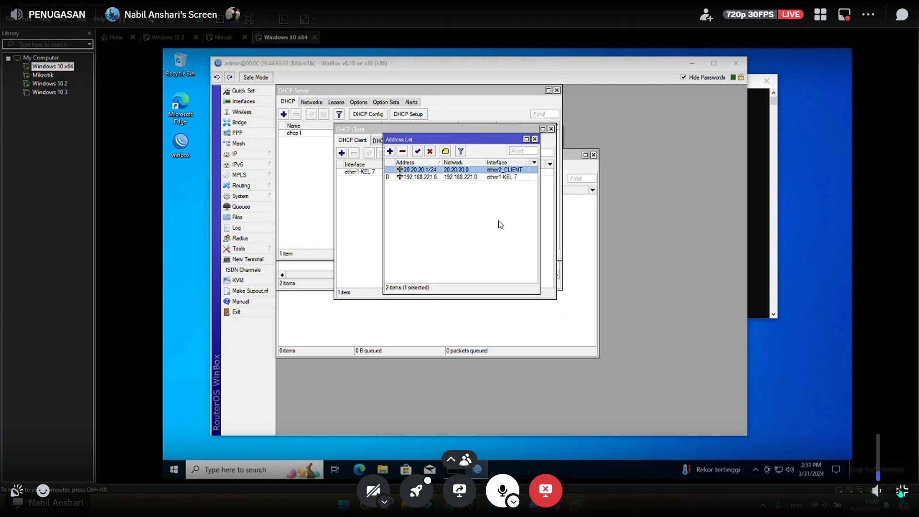
Leave the full-screen stream to check the Tugas Kelompok requirements slide in Acrobat, and return to Discord
{"action": "left_click", "coordinate": [901, 491]}
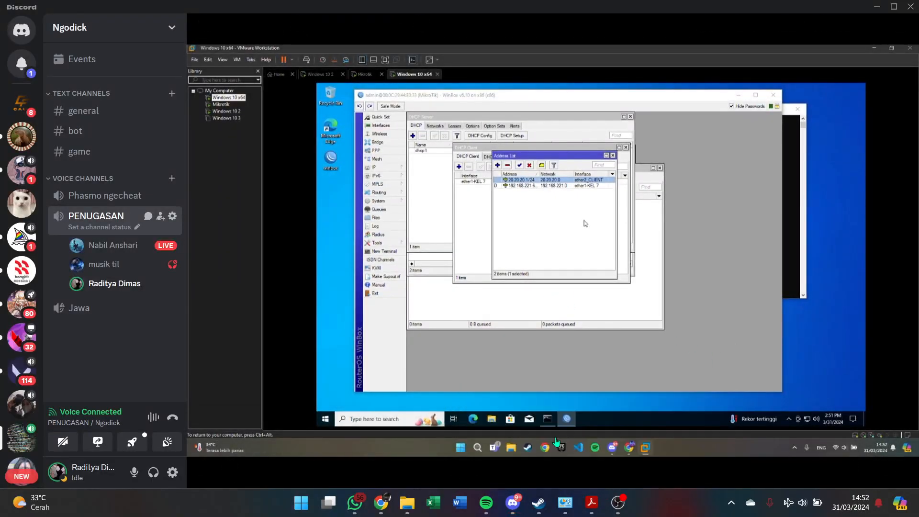
{"action": "key", "text": "alt+Tab"}
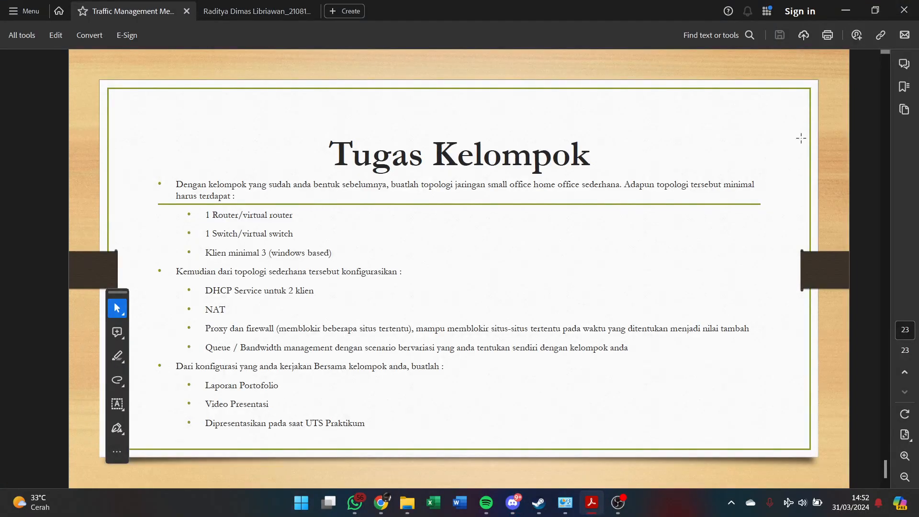
{"action": "left_click", "coordinate": [846, 10]}
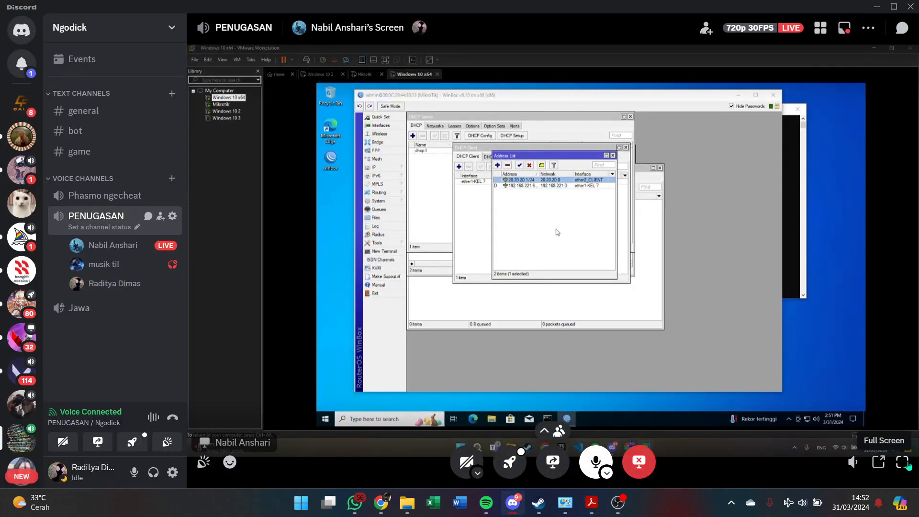
View the shared screen full size, list the firewall's NAT rules, and inspect the srcnat masquerade rule's general and action settings
{"action": "left_click", "coordinate": [903, 462]}
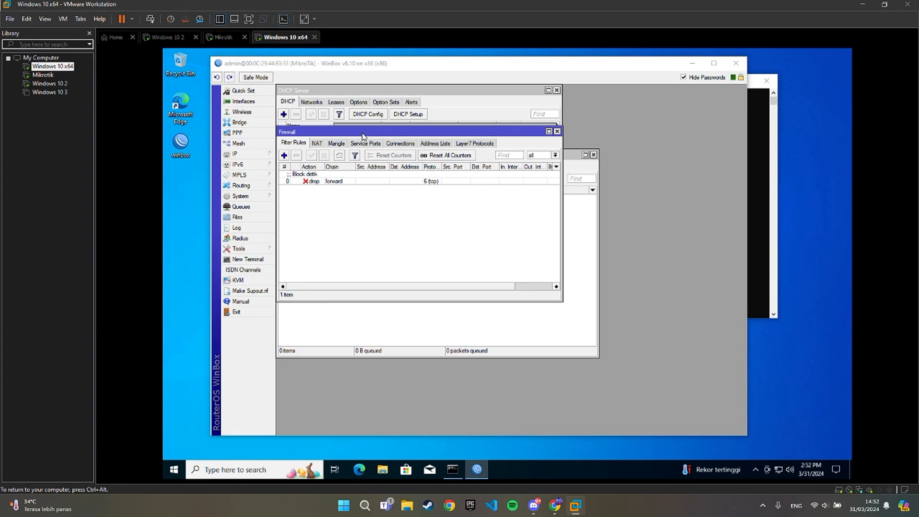
{"action": "left_click", "coordinate": [318, 144]}
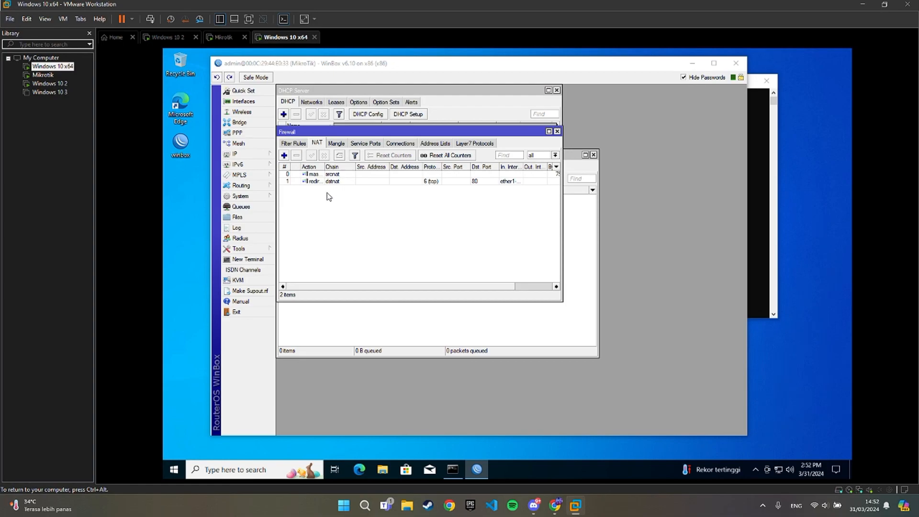
{"action": "left_click", "coordinate": [329, 175]}
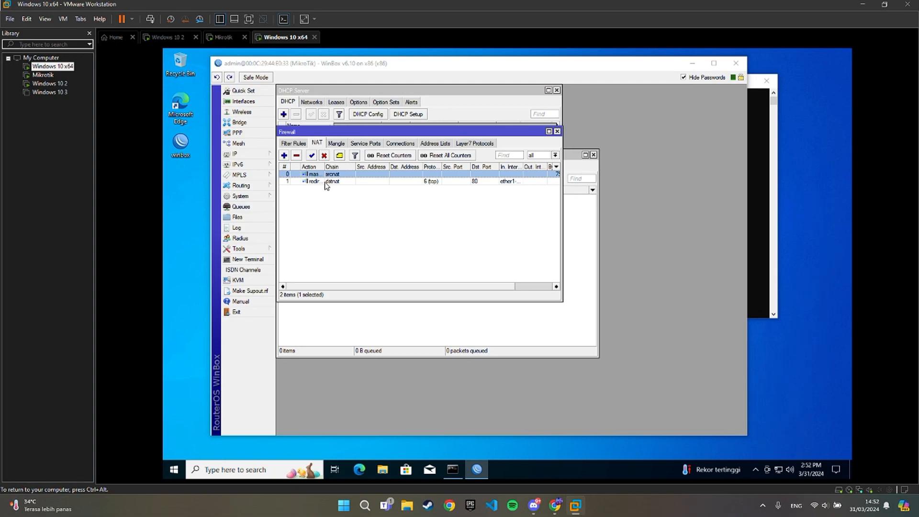
{"action": "left_click", "coordinate": [325, 184]}
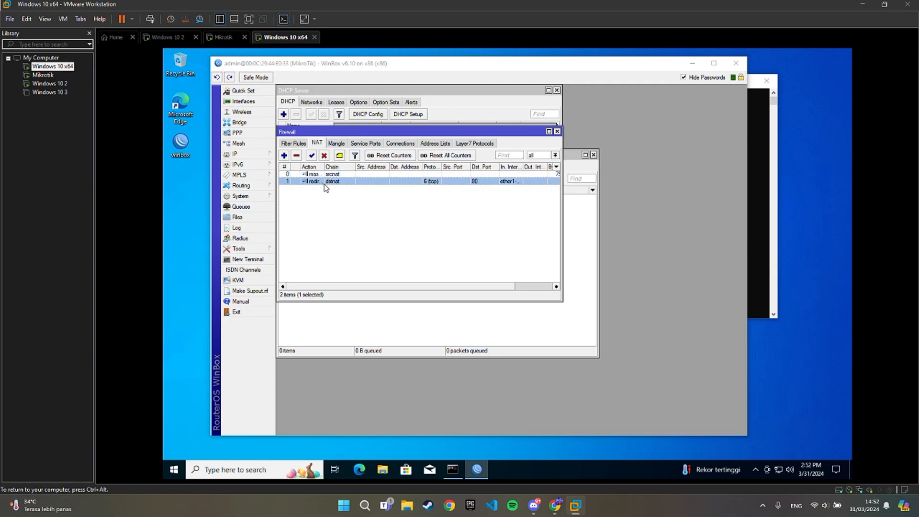
{"action": "double_click", "coordinate": [316, 176]}
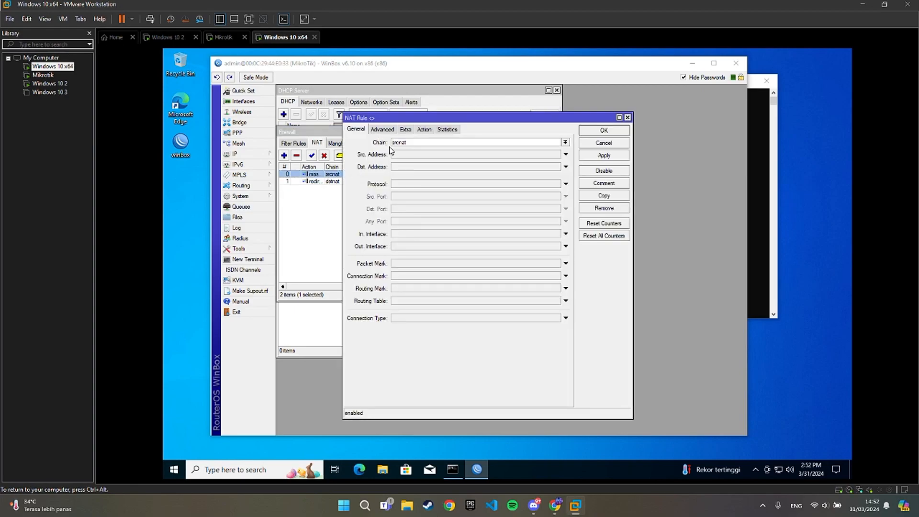
{"action": "left_click", "coordinate": [427, 130]}
{"action": "left_click", "coordinate": [604, 131]}
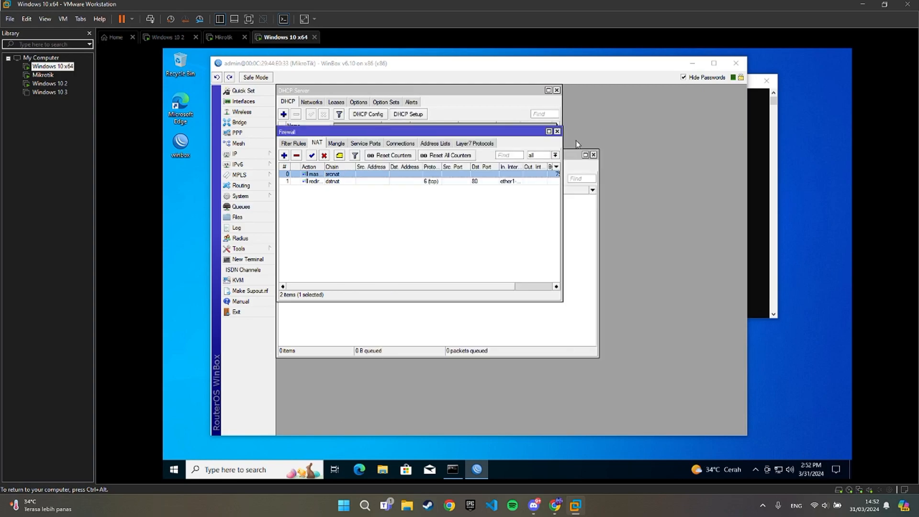
Inspect the general and action settings of the dstnat redirect rule, and close the rule
{"action": "double_click", "coordinate": [325, 183]}
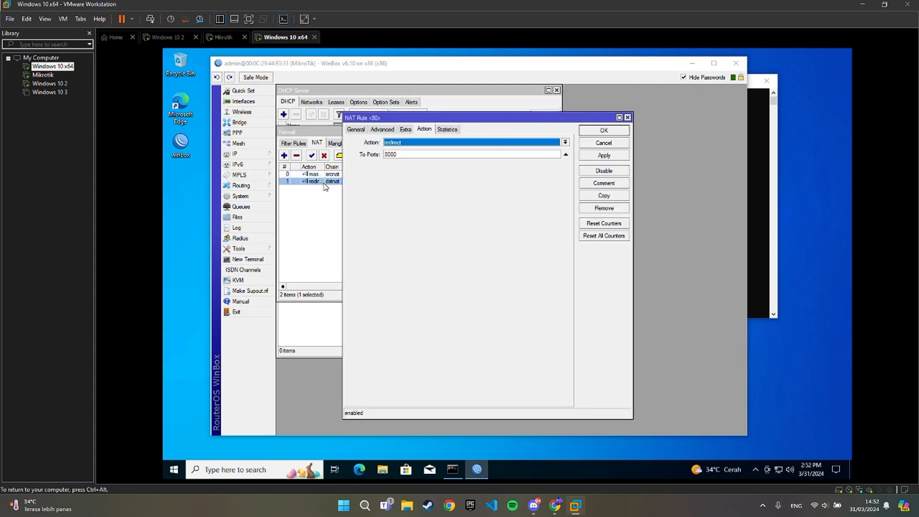
{"action": "left_click", "coordinate": [356, 130]}
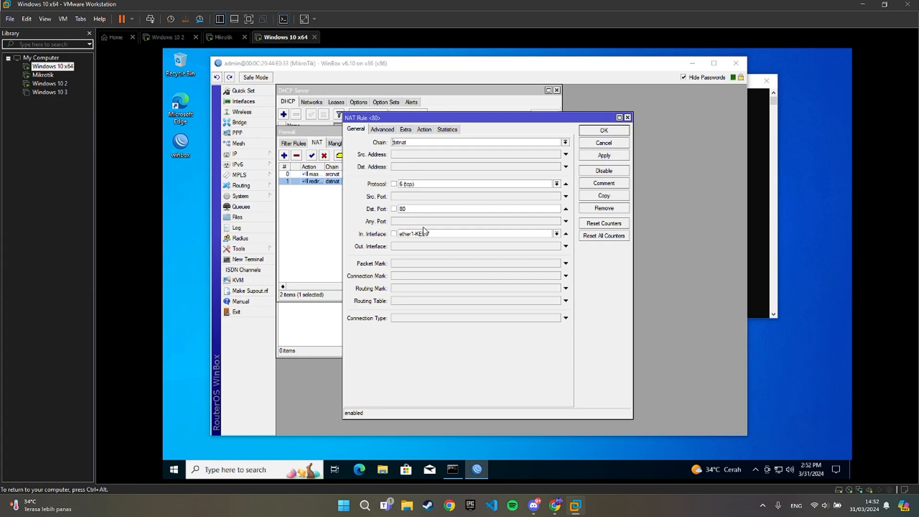
{"action": "left_click_drag", "start_coordinate": [455, 121], "coordinate": [412, 104]}
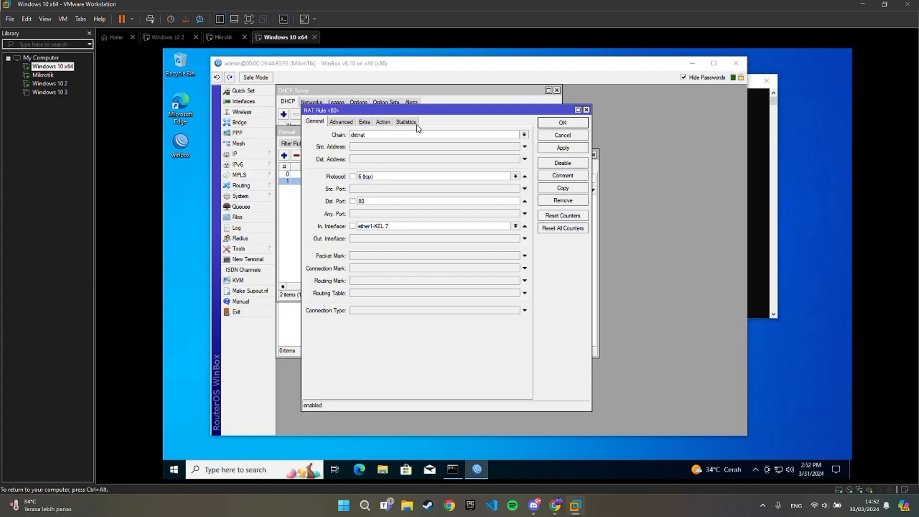
{"action": "left_click", "coordinate": [383, 122]}
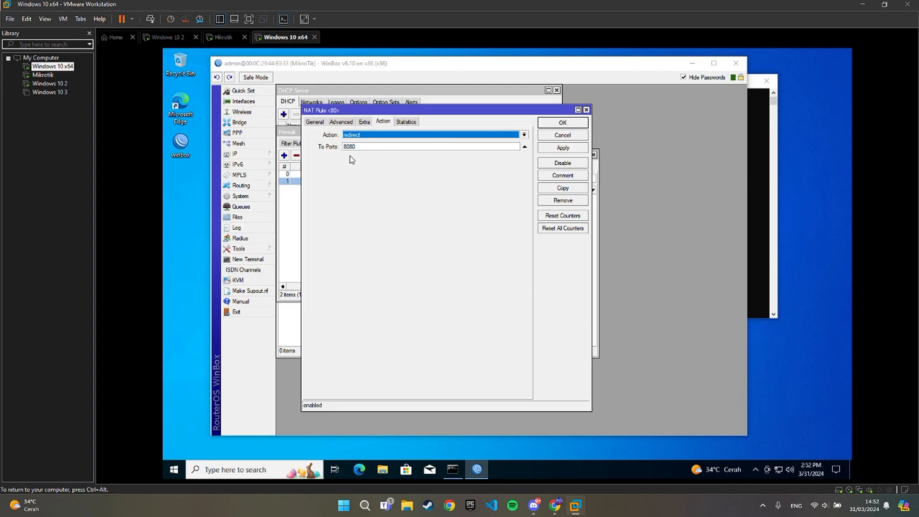
{"action": "left_click", "coordinate": [580, 126]}
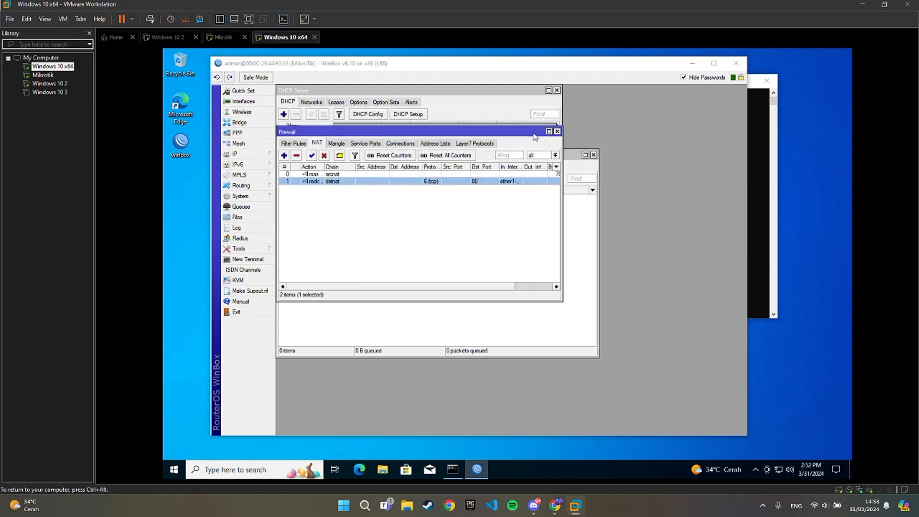
Leave the full-screen stream to check the Tugas Kelompok requirements slide in Acrobat, and switch back to Discord for the Web Proxy settings
{"action": "mouse_move", "coordinate": [689, 301]}
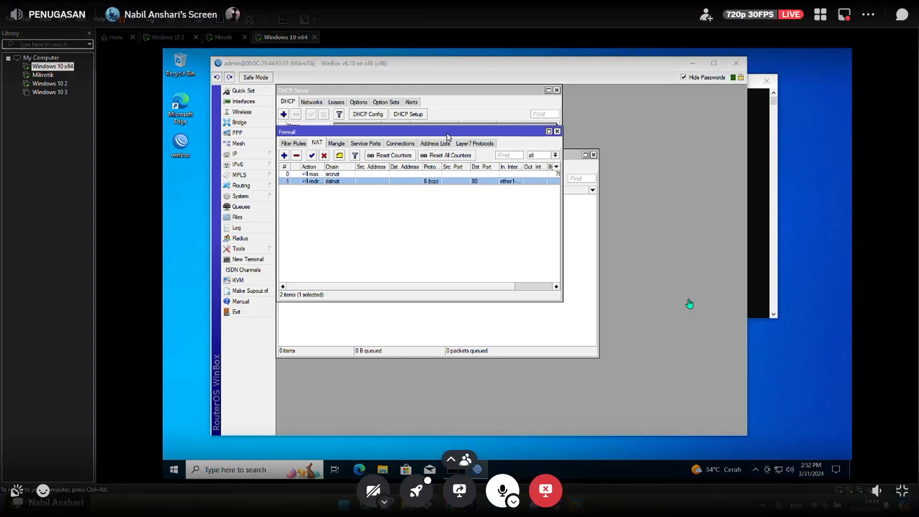
{"action": "left_click_drag", "start_coordinate": [445, 137], "coordinate": [443, 138]}
{"action": "left_click", "coordinate": [902, 490]}
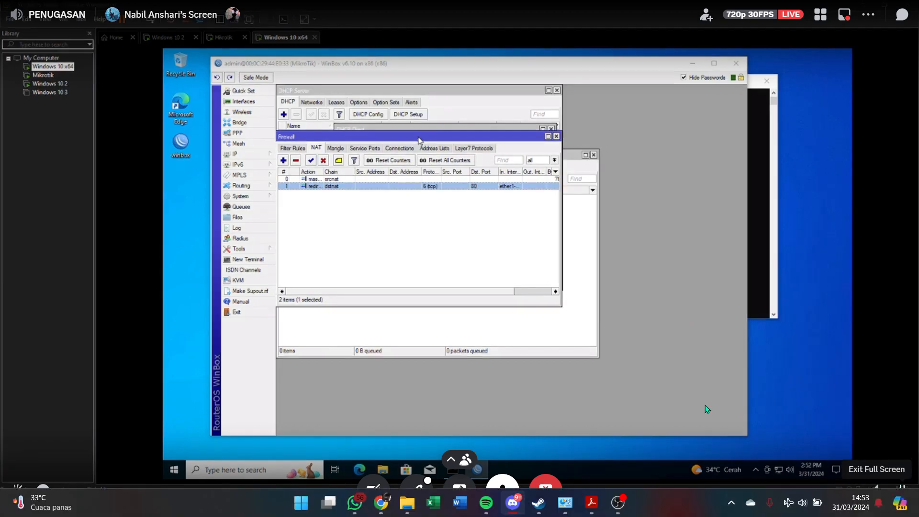
{"action": "mouse_move", "coordinate": [592, 503]}
{"action": "left_click", "coordinate": [541, 404]}
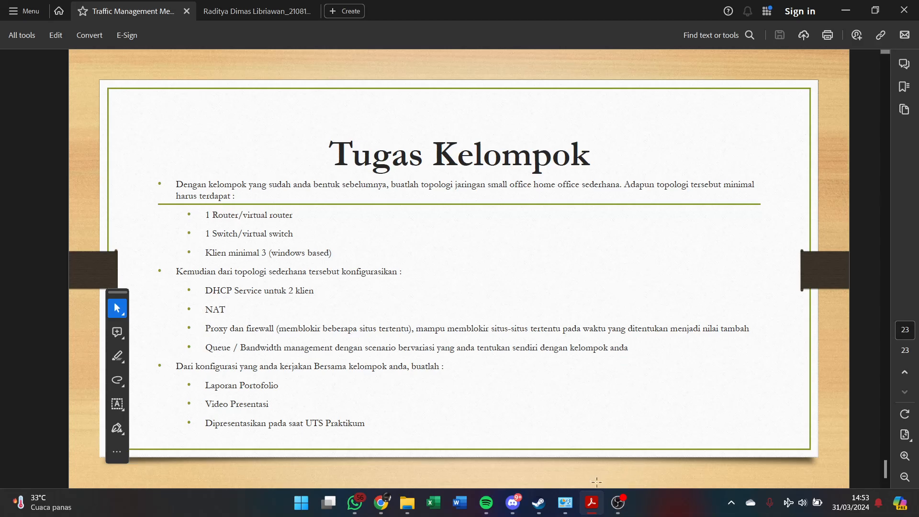
{"action": "mouse_move", "coordinate": [513, 502]}
{"action": "left_click", "coordinate": [521, 381]}
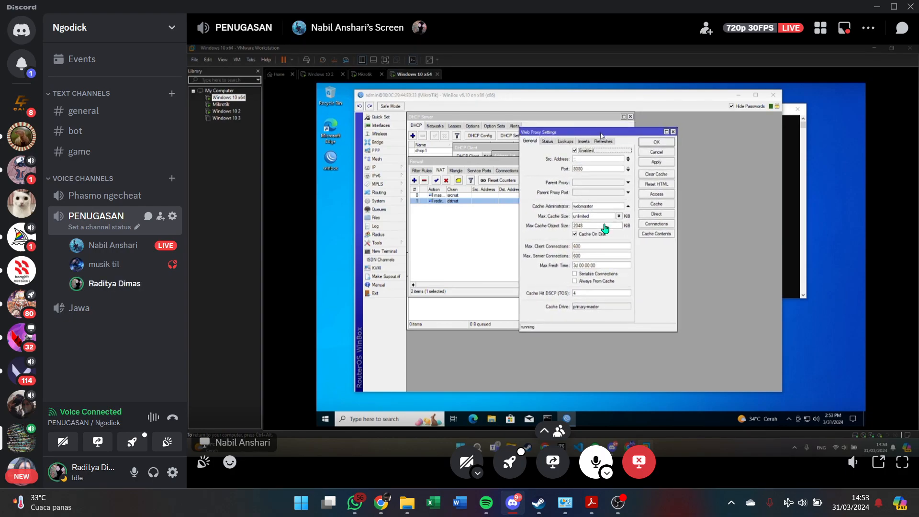
View the stream full size, inspect the detik.com deny rule in the Web Proxy access list, and close the list
{"action": "left_click", "coordinate": [902, 462]}
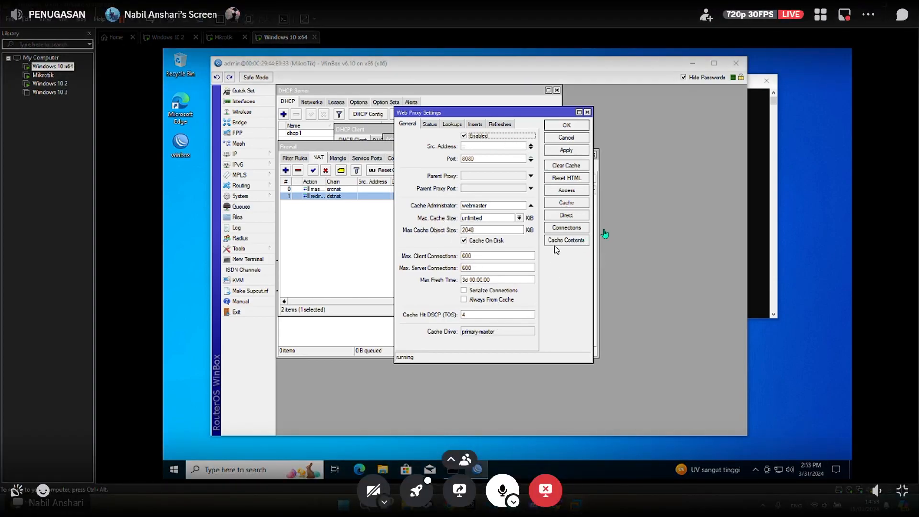
{"action": "left_click", "coordinate": [563, 190]}
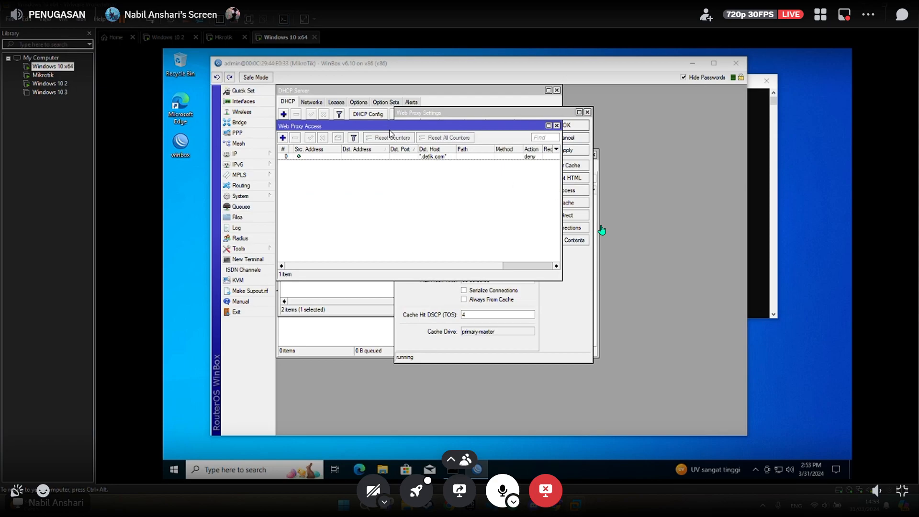
{"action": "left_click_drag", "start_coordinate": [387, 130], "coordinate": [387, 136]}
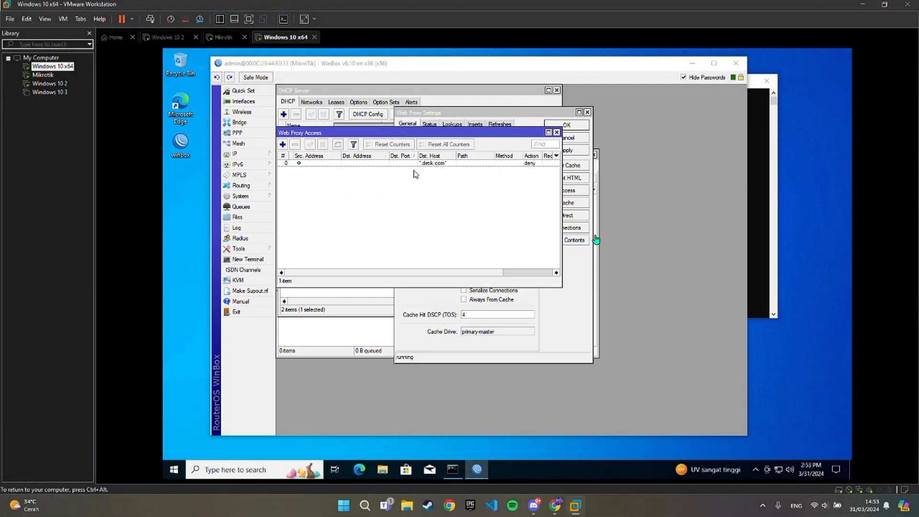
{"action": "double_click", "coordinate": [332, 168]}
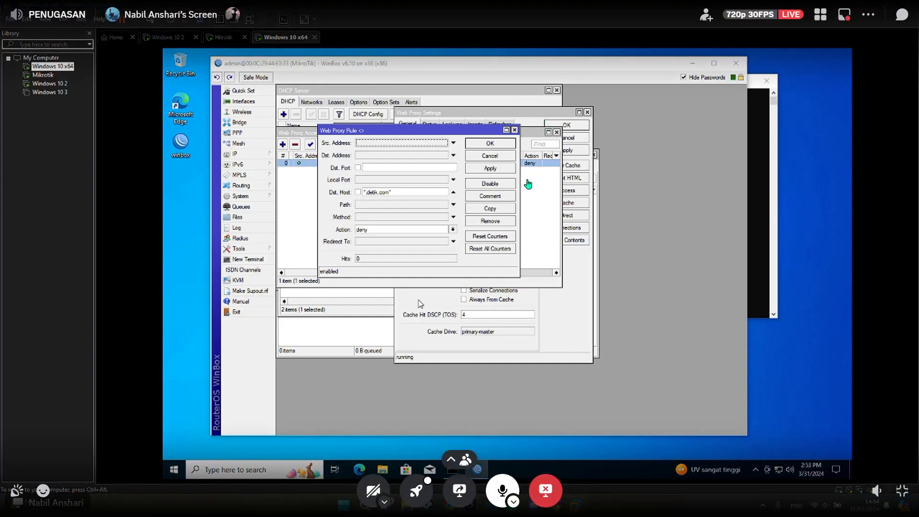
{"action": "left_click", "coordinate": [491, 143]}
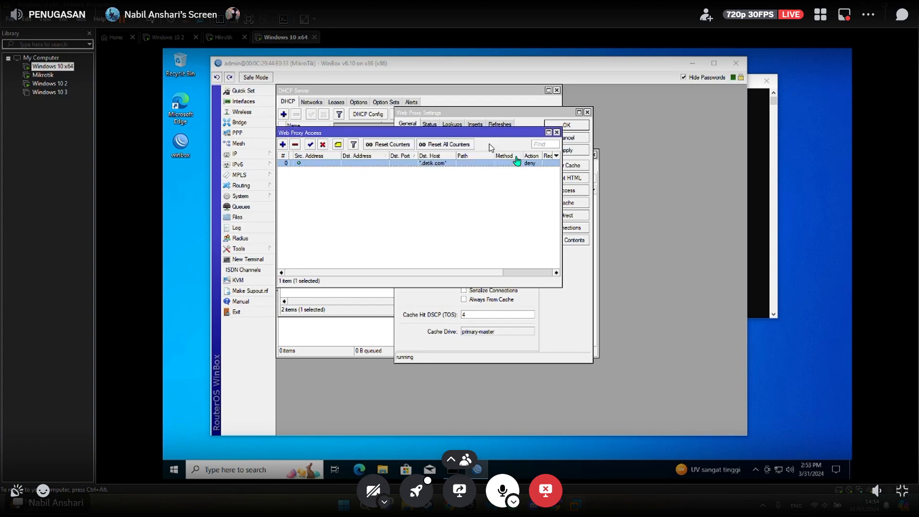
{"action": "left_click", "coordinate": [557, 132]}
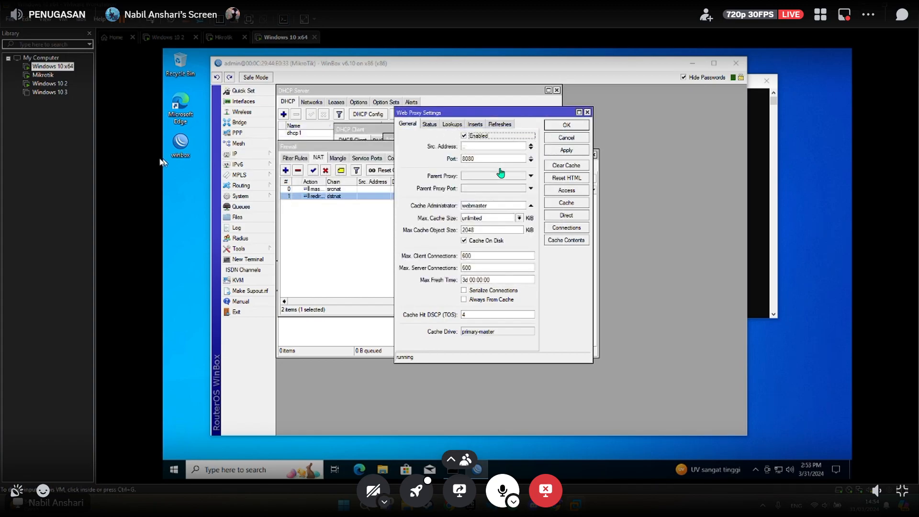
Launch Microsoft Edge in the virtual machine and go to detik.com to test the site block
{"action": "double_click", "coordinate": [181, 110]}
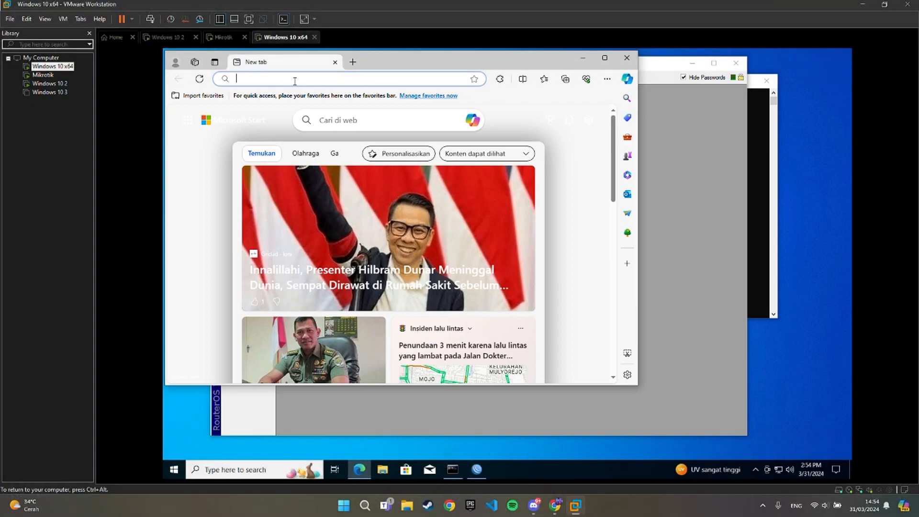
{"action": "type", "text": "derik"}
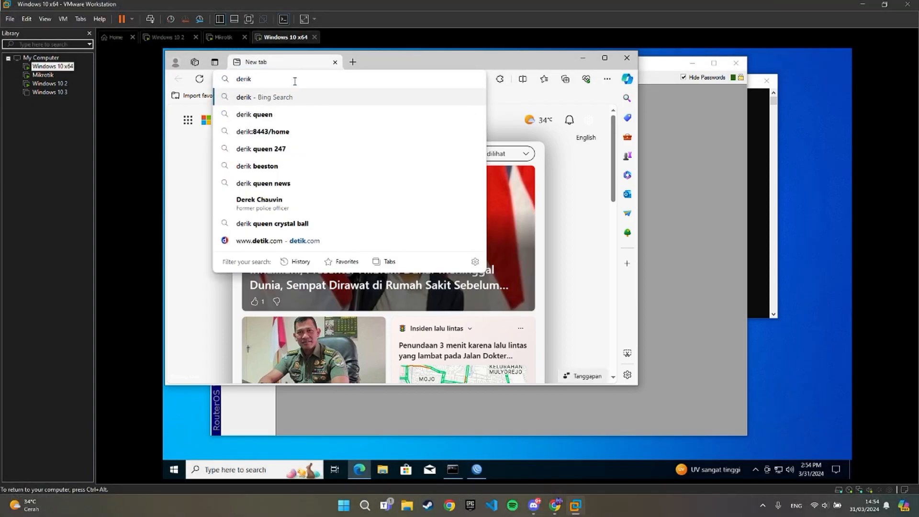
{"action": "key", "text": "BackSpace"}
{"action": "key", "text": "BackSpace"}
{"action": "key", "text": "BackSpace"}
{"action": "key", "text": "BackSpace"}
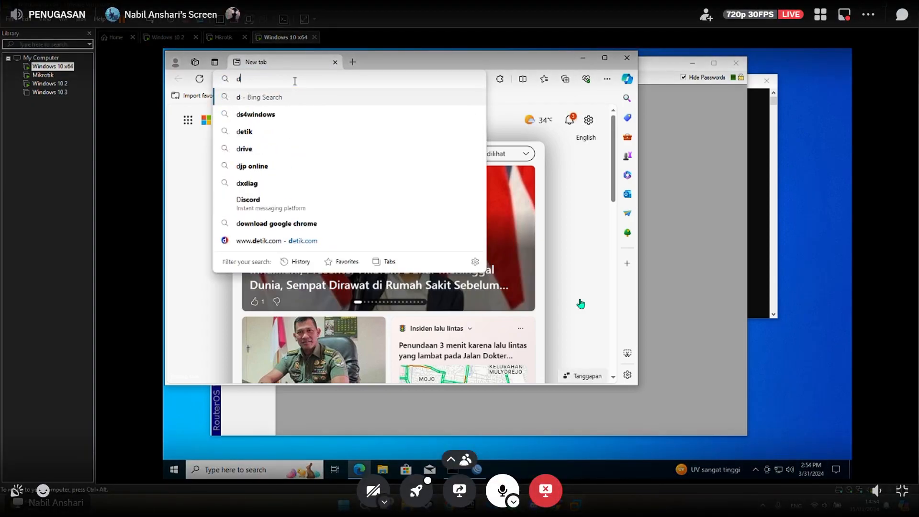
{"action": "type", "text": "etik.com"}
{"action": "key", "text": "Return"}
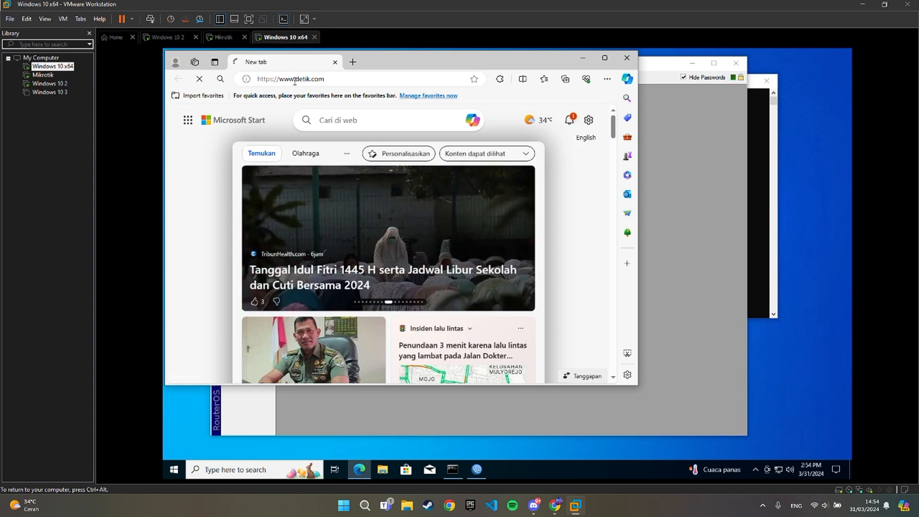
Search for kompas in a new browser tab, open the Kompas.com result, and close the search results tab
{"action": "left_click", "coordinate": [352, 62]}
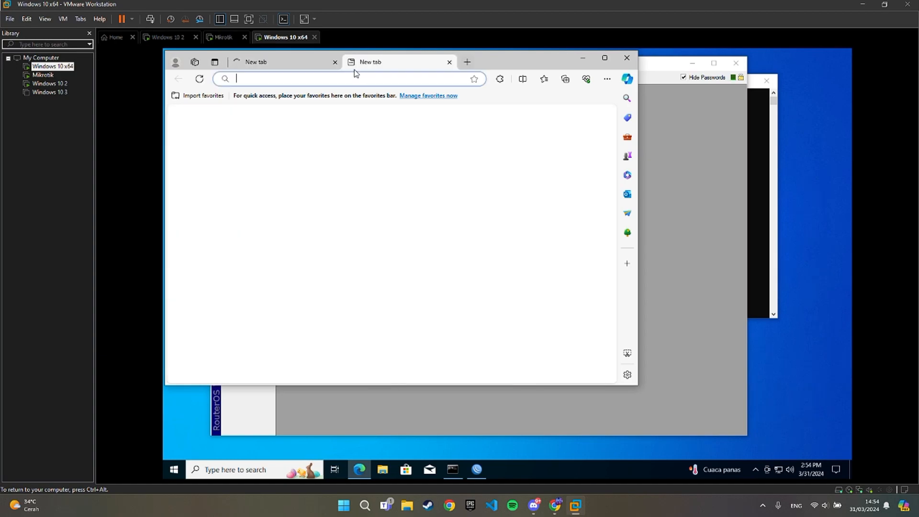
{"action": "left_click", "coordinate": [348, 79]}
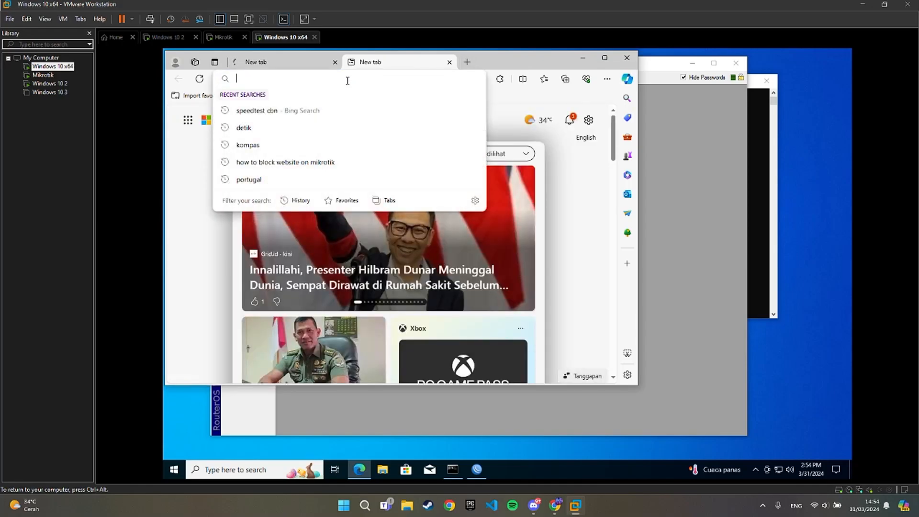
{"action": "type", "text": "kompas"}
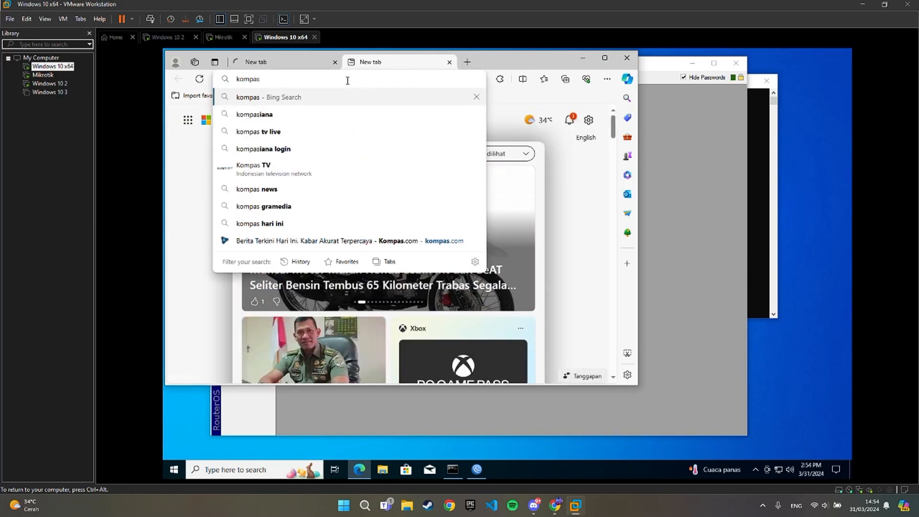
{"action": "key", "text": "Return"}
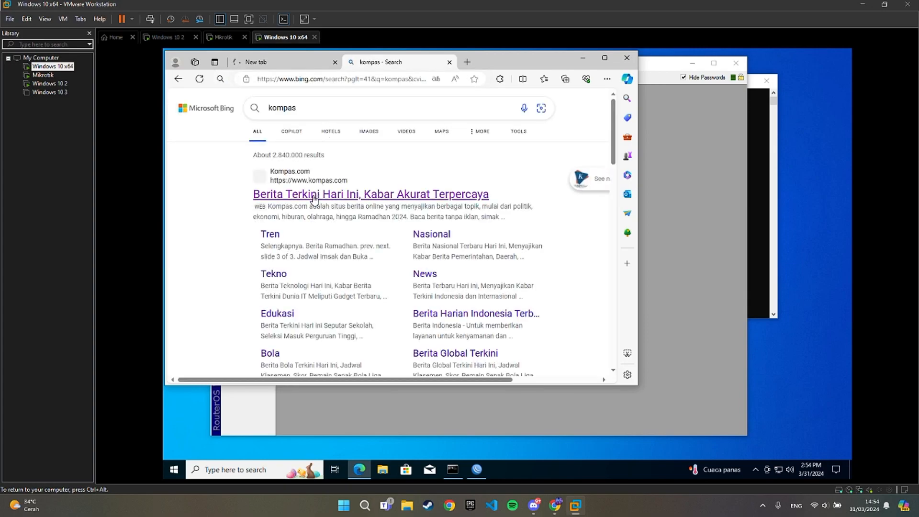
{"action": "left_click", "coordinate": [314, 199]}
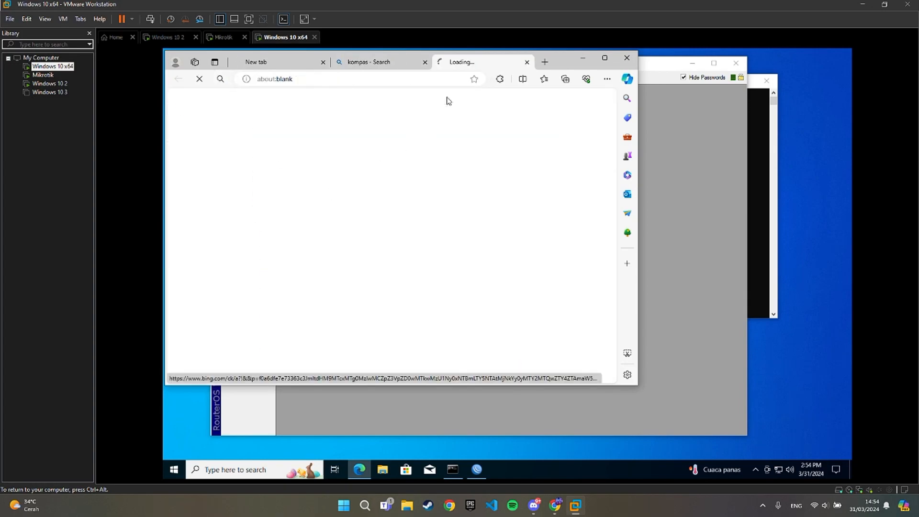
{"action": "left_click", "coordinate": [425, 62]}
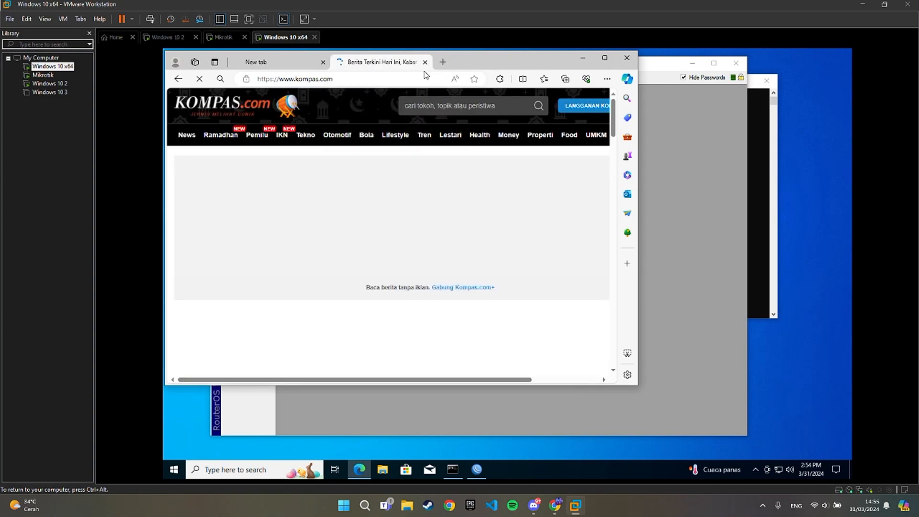
Look through the Kompas.com home page, and return to the detik.com tab to reload it
{"action": "scroll", "coordinate": [395, 284], "scroll_direction": "down", "scroll_amount": 1}
{"action": "scroll", "coordinate": [395, 284], "scroll_direction": "down", "scroll_amount": 6}
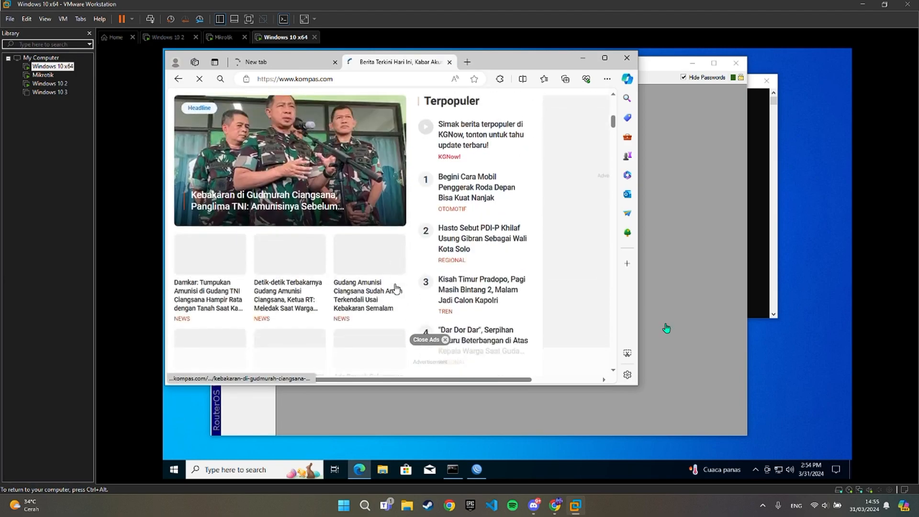
{"action": "scroll", "coordinate": [396, 289], "scroll_direction": "up", "scroll_amount": 5}
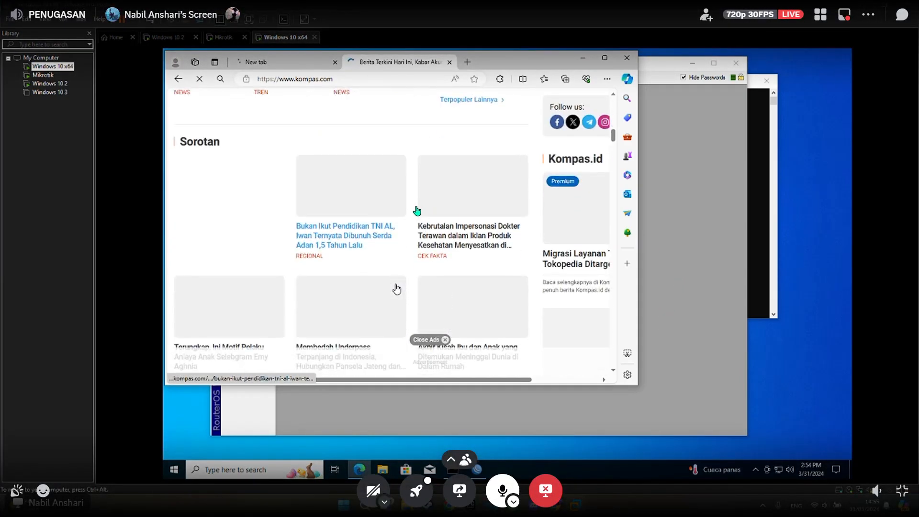
{"action": "scroll", "coordinate": [395, 288], "scroll_direction": "up", "scroll_amount": 5}
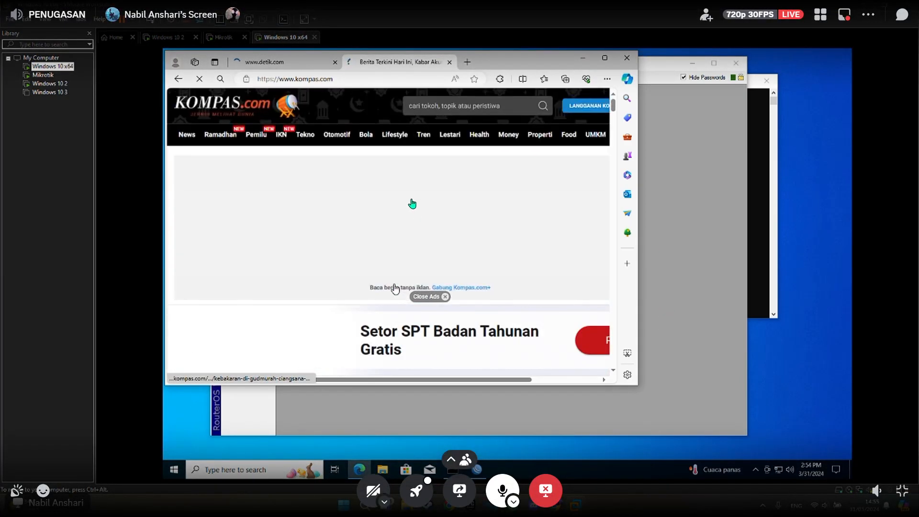
{"action": "left_click", "coordinate": [268, 62]}
{"action": "left_click", "coordinate": [350, 328]}
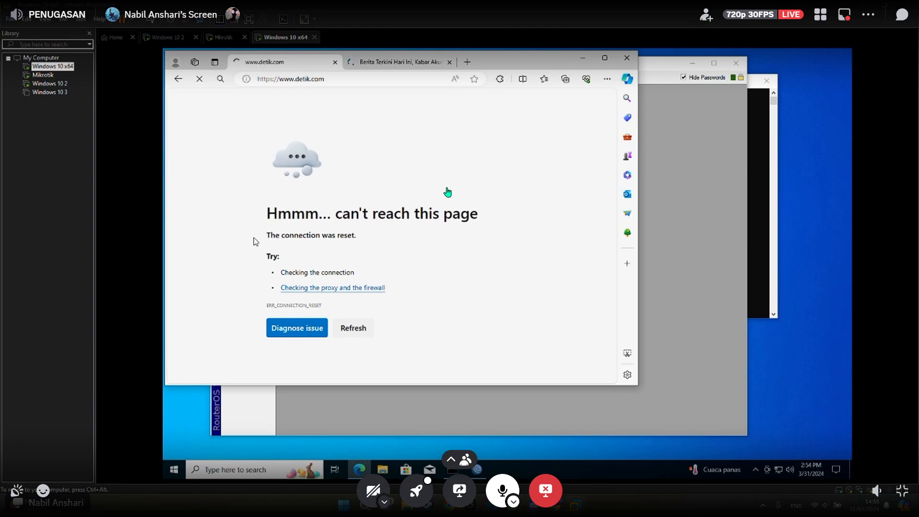
Highlight the connection reset message for detik.com, and read the queue requirement in the group assignment PDF
{"action": "left_click_drag", "start_coordinate": [271, 235], "coordinate": [361, 242]}
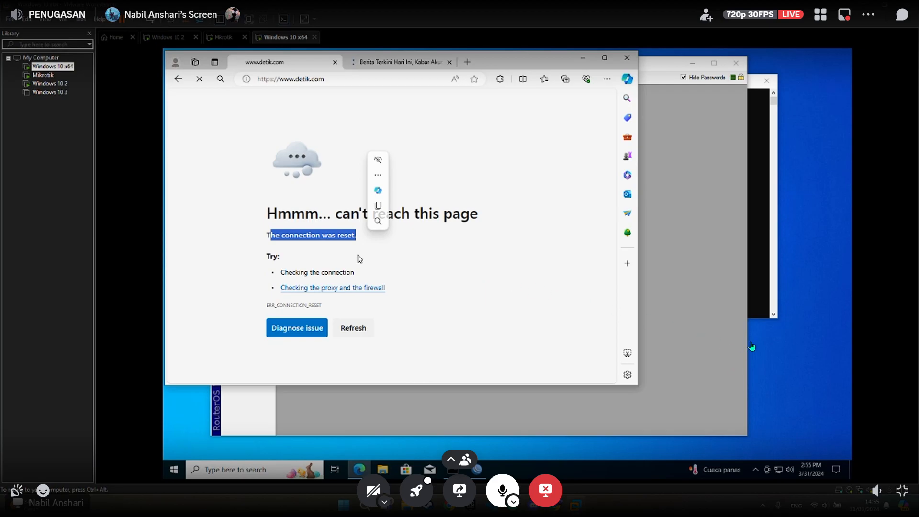
{"action": "key", "text": "alt+Tab"}
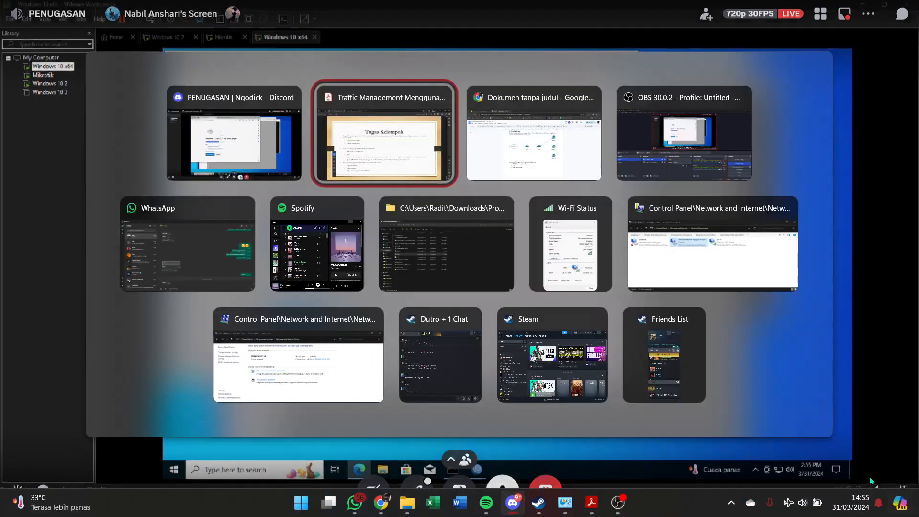
{"action": "key", "text": "alt+Tab"}
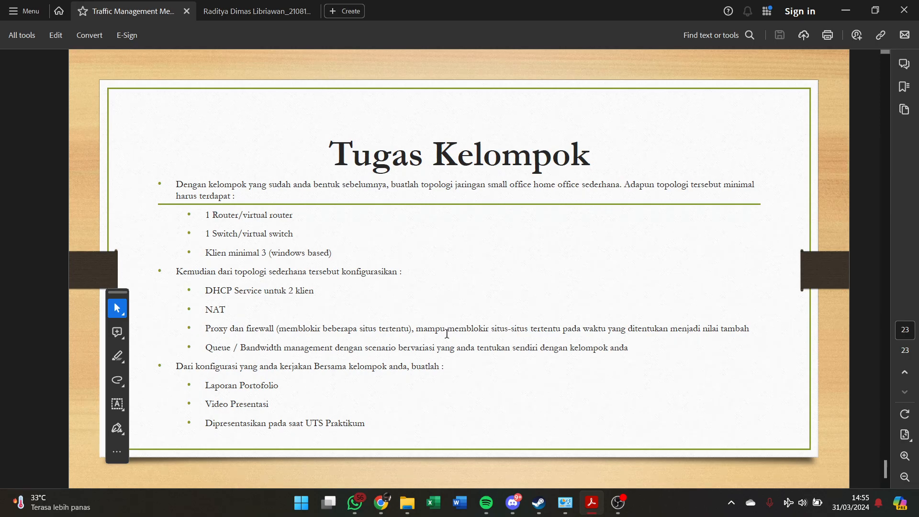
{"action": "key", "text": "alt+Tab"}
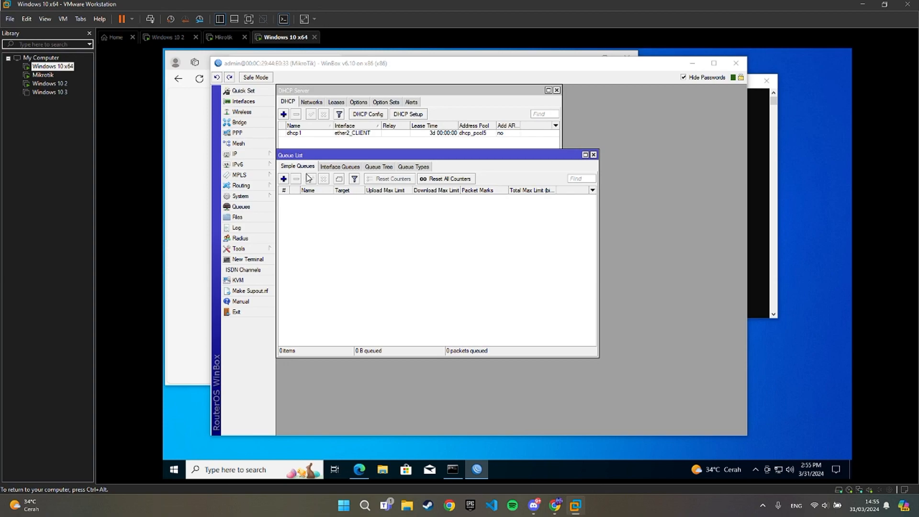
Start a new simple queue named Client 2 with the target address 20.20.20.24
{"action": "left_click_drag", "start_coordinate": [298, 154], "coordinate": [303, 143]}
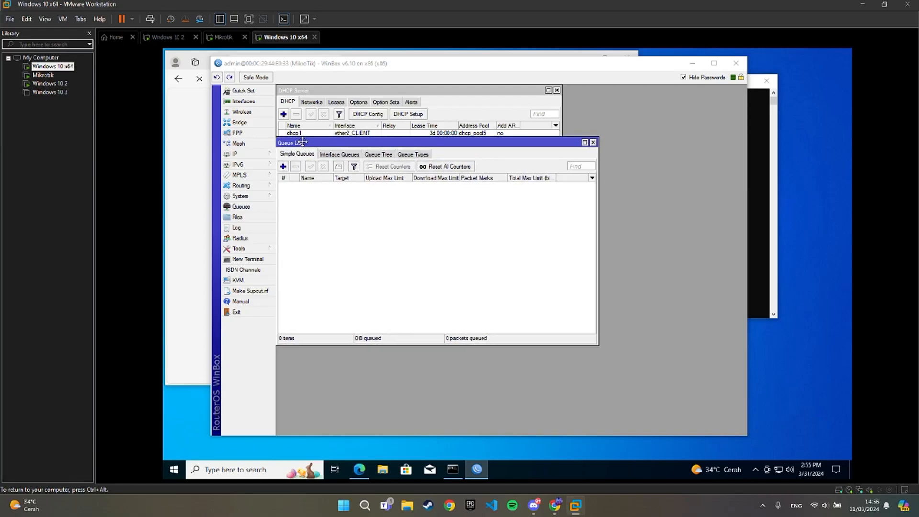
{"action": "left_click", "coordinate": [284, 166]}
{"action": "left_click", "coordinate": [362, 151]}
{"action": "left_click", "coordinate": [495, 167]}
{"action": "left_click_drag", "start_coordinate": [355, 164], "coordinate": [309, 156]}
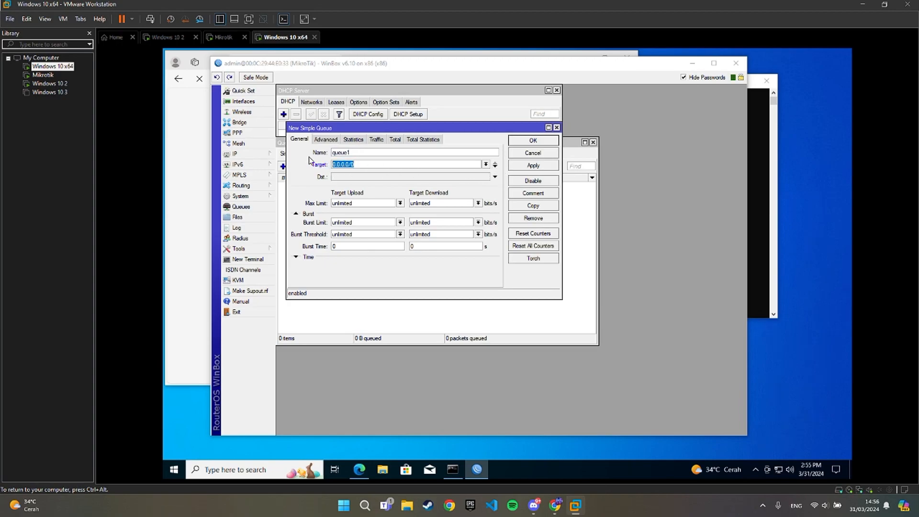
{"action": "type", "text": "20.20.20.24"}
{"action": "left_click", "coordinate": [400, 203]}
{"action": "left_click", "coordinate": [361, 209]}
{"action": "left_click_drag", "start_coordinate": [353, 203], "coordinate": [322, 205]}
{"action": "left_click_drag", "start_coordinate": [348, 152], "coordinate": [321, 152]}
{"action": "type", "text": "Client 2"}
Set the Client 2 queue's upload and download max limits to 15M and save the queue
{"action": "left_click_drag", "start_coordinate": [359, 205], "coordinate": [320, 207]}
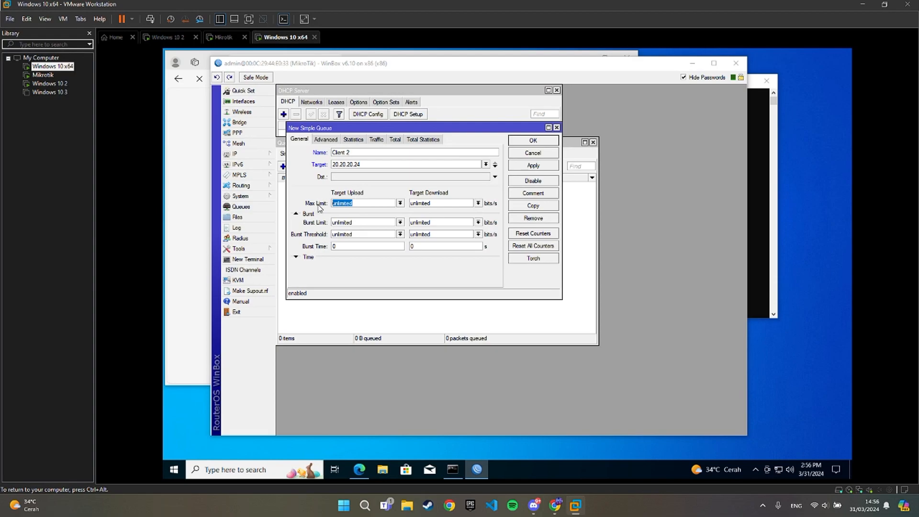
{"action": "type", "text": "15M"}
{"action": "left_click_drag", "start_coordinate": [448, 204], "coordinate": [401, 205]}
{"action": "type", "text": "1"}
{"action": "left_click", "coordinate": [538, 165]}
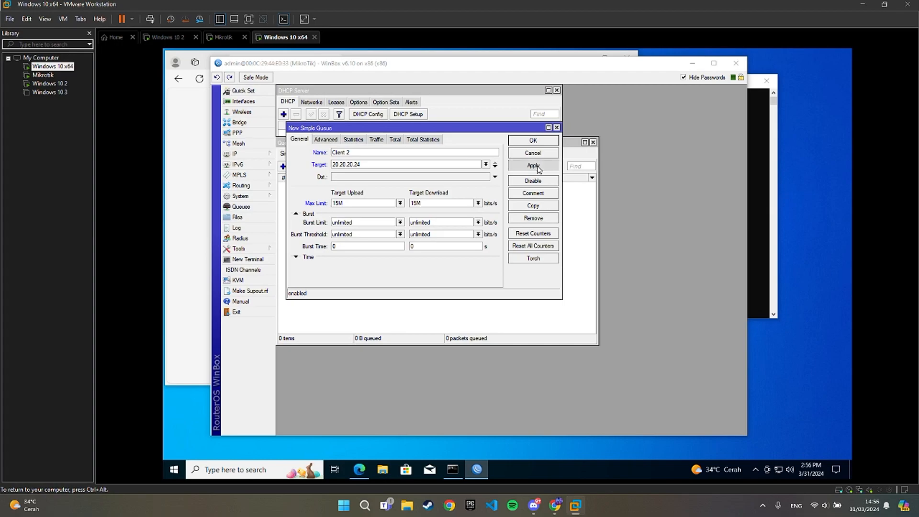
{"action": "left_click", "coordinate": [536, 141]}
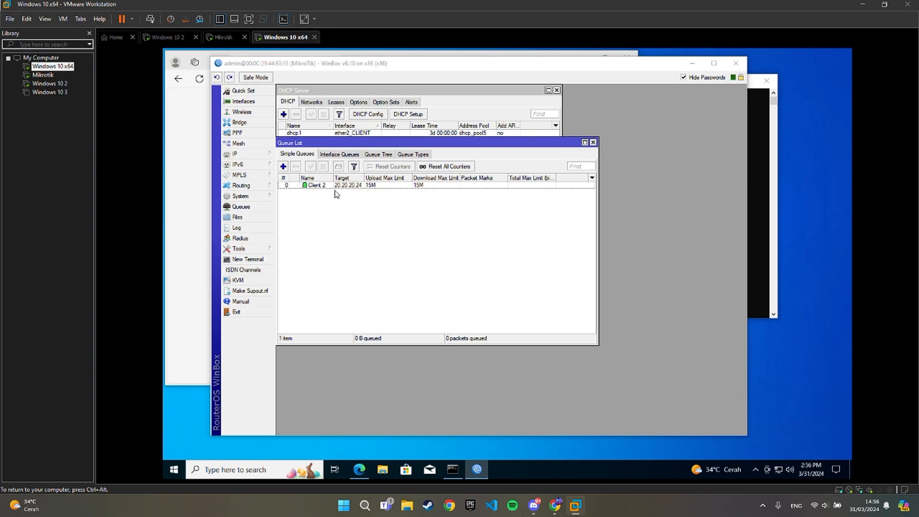
Add a second simple queue named Client 3 with the target address 20.20.20.23
{"action": "left_click", "coordinate": [283, 166]}
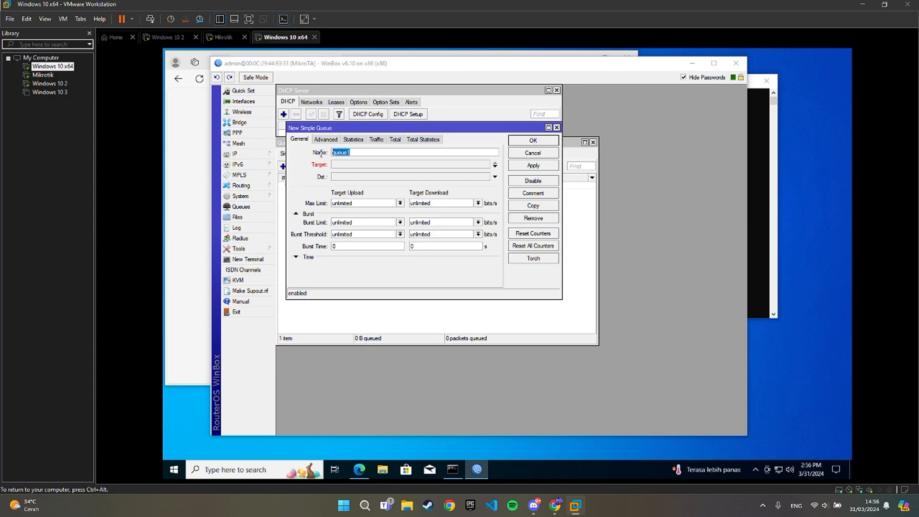
{"action": "type", "text": "Client 3"}
{"action": "left_click", "coordinate": [495, 166]}
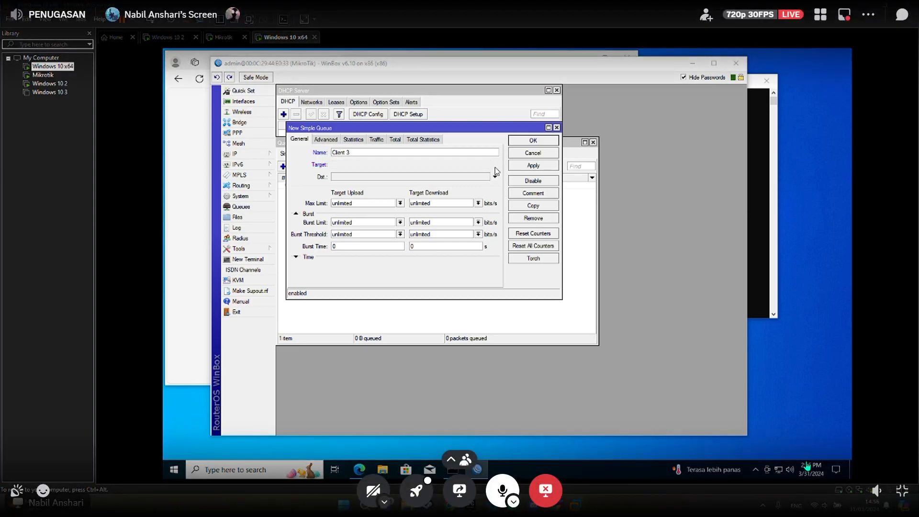
{"action": "left_click_drag", "start_coordinate": [380, 165], "coordinate": [311, 168]}
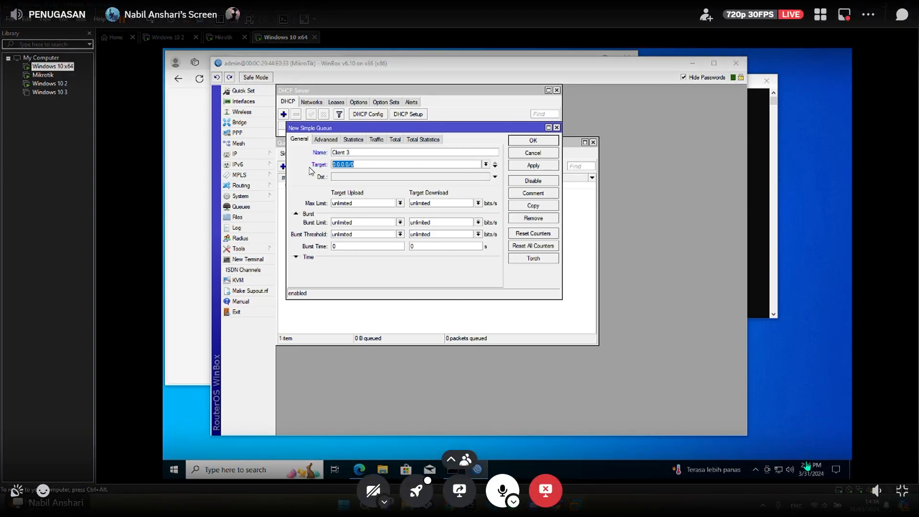
{"action": "type", "text": "20.20.20.23"}
{"action": "left_click", "coordinate": [533, 140]}
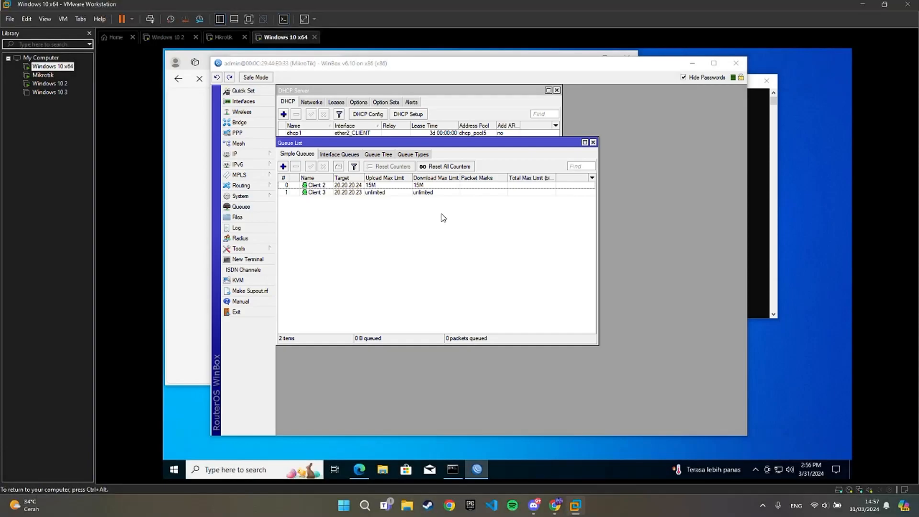
Set the Client 3 queue's upload and download max limits to 8M and save the change
{"action": "left_click_drag", "start_coordinate": [362, 142], "coordinate": [359, 144]}
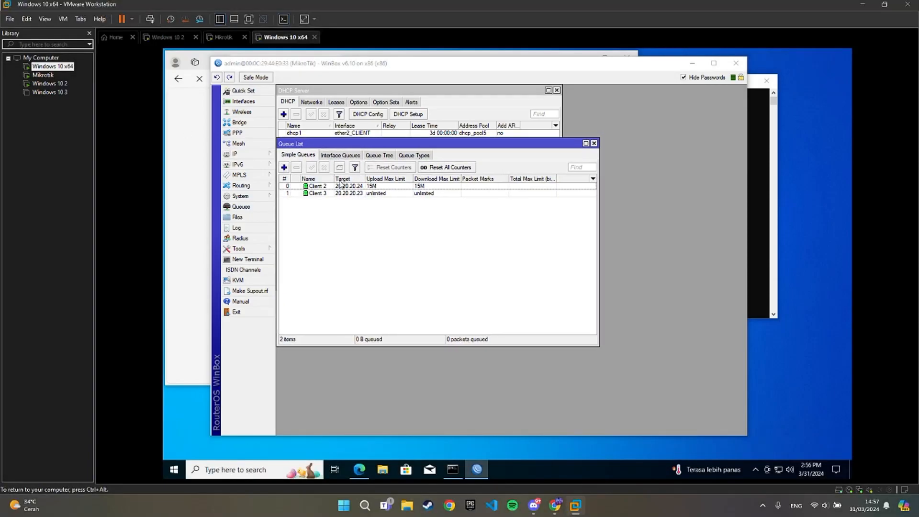
{"action": "double_click", "coordinate": [389, 193]}
{"action": "left_click_drag", "start_coordinate": [356, 204], "coordinate": [328, 201]}
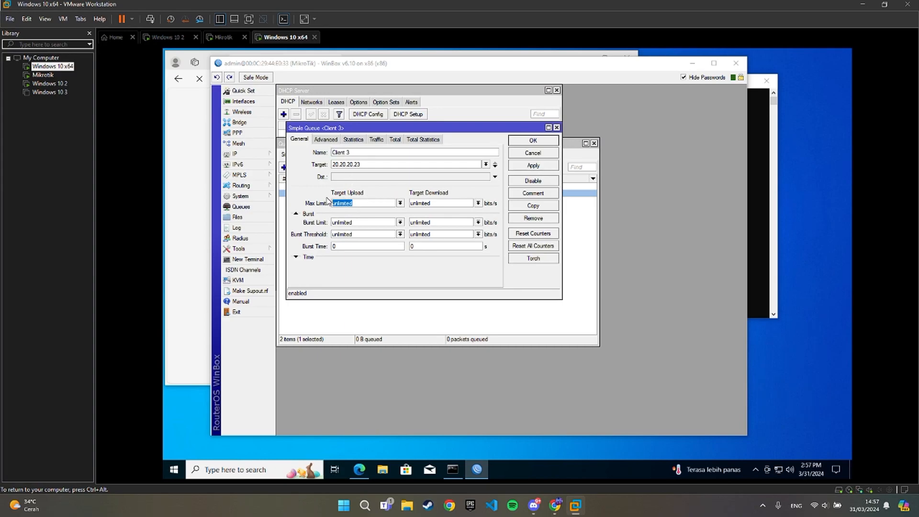
{"action": "type", "text": "8M"}
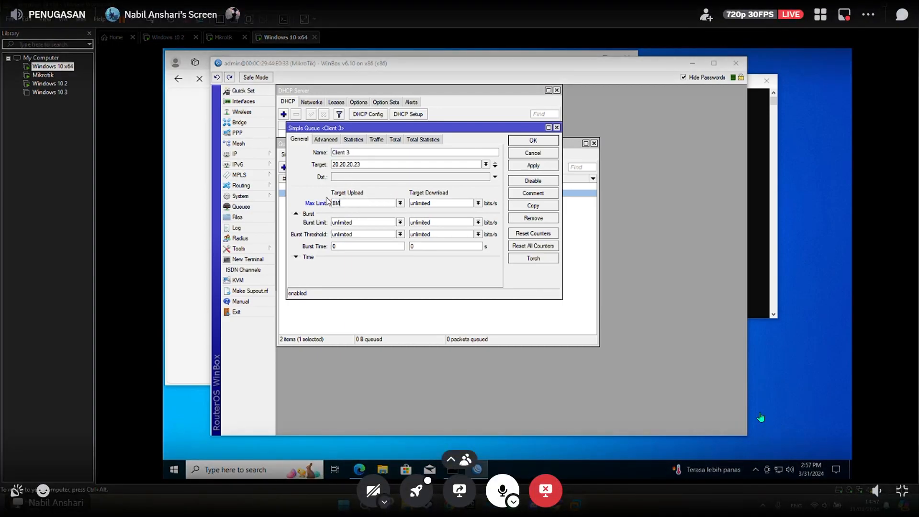
{"action": "left_click_drag", "start_coordinate": [450, 207], "coordinate": [396, 200]}
{"action": "type", "text": "8"}
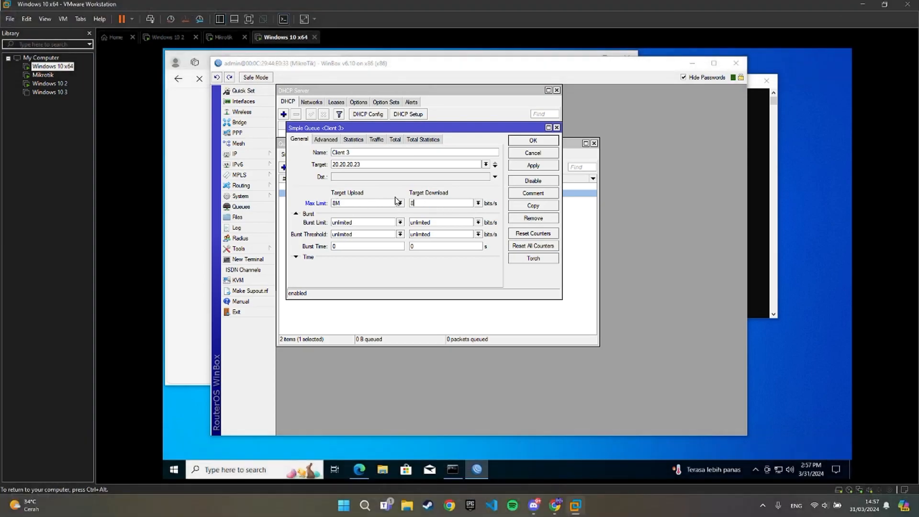
{"action": "type", "text": "M"}
{"action": "left_click", "coordinate": [524, 167]}
{"action": "left_click", "coordinate": [533, 140]}
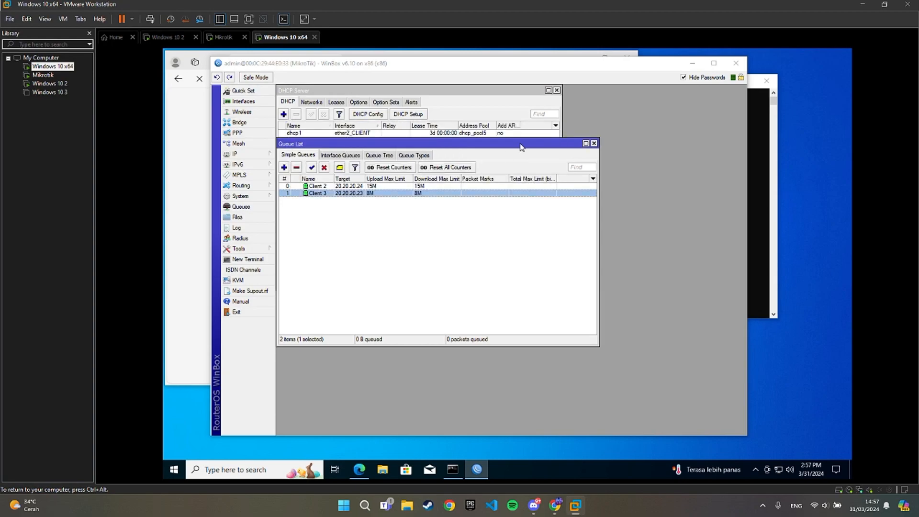
Compare the targets and bandwidth limits of the Client 2 and Client 3 entries in the simple queue list
{"action": "left_click", "coordinate": [436, 224]}
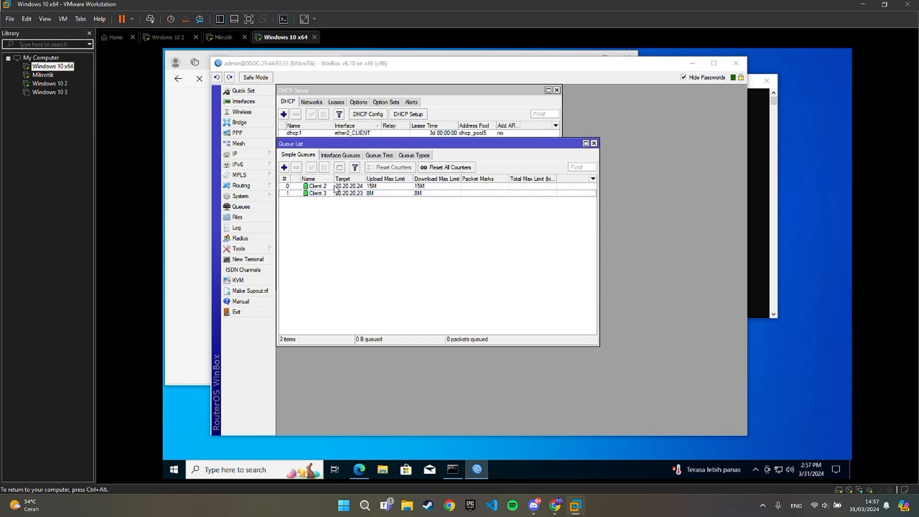
{"action": "left_click", "coordinate": [389, 188]}
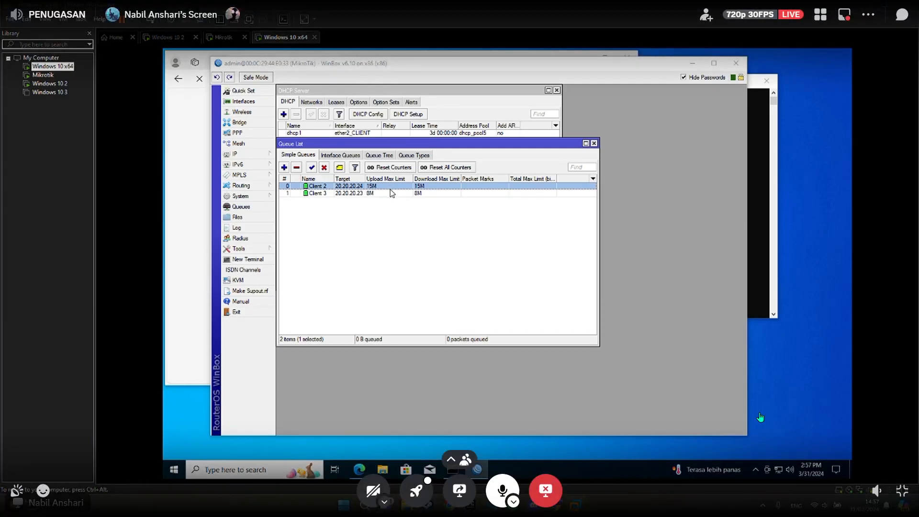
{"action": "left_click", "coordinate": [391, 193]}
Return to Microsoft Edge and search for speedtest cbn in a new browser tab
{"action": "left_click", "coordinate": [187, 128]}
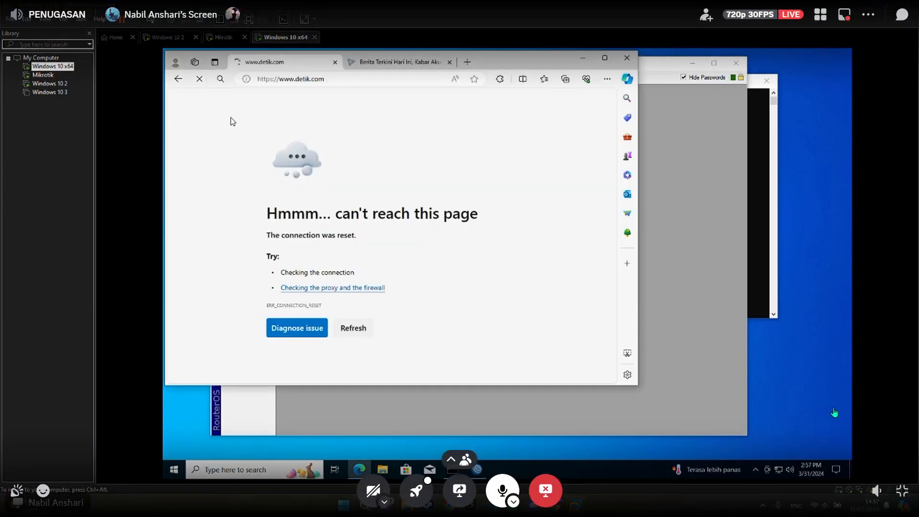
{"action": "left_click", "coordinate": [467, 61]}
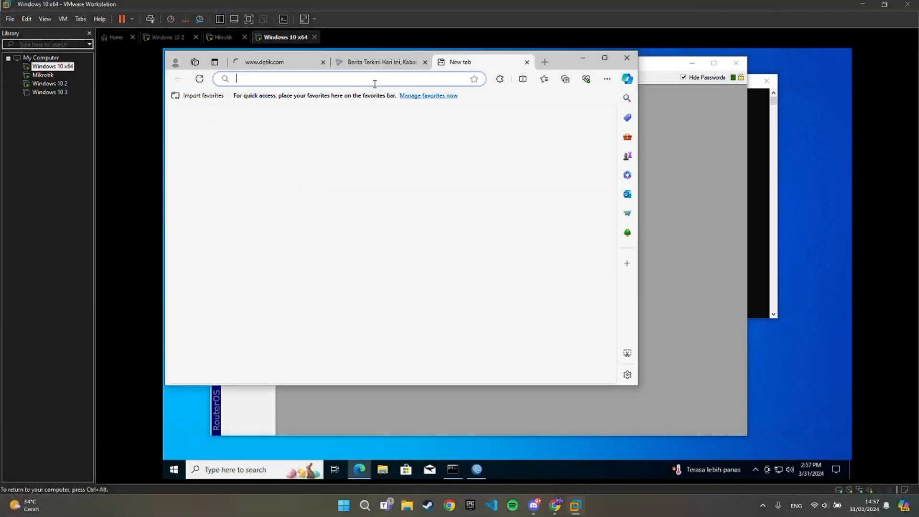
{"action": "left_click", "coordinate": [322, 82]}
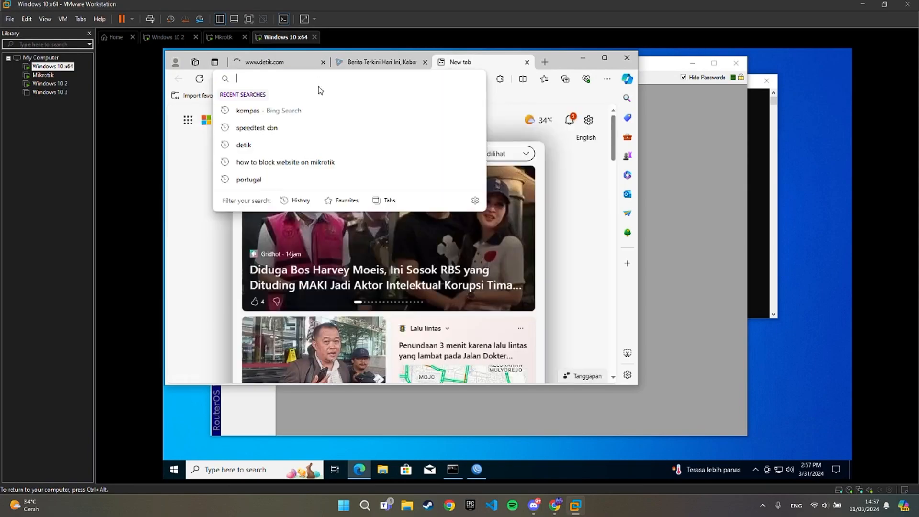
{"action": "left_click", "coordinate": [327, 130]}
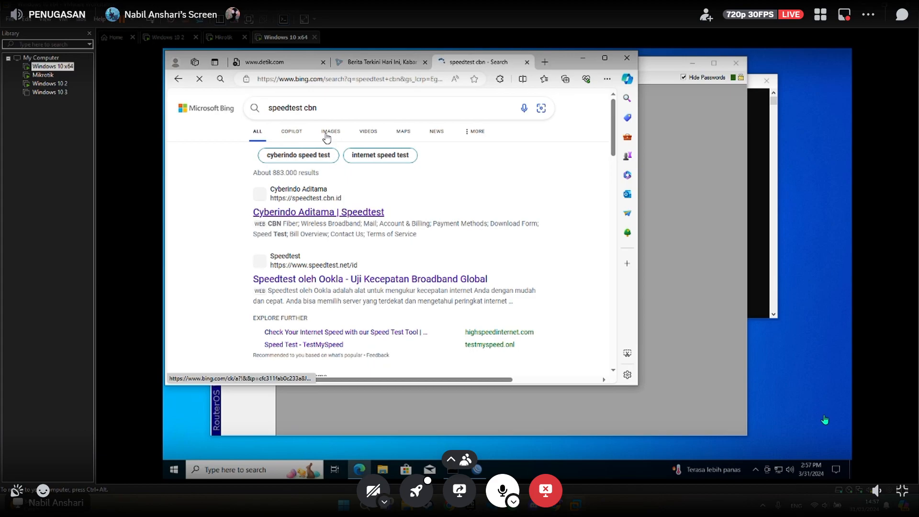
Switch to the Windows 10 2 virtual machine, launch Microsoft Edge and go to speedtest.cbn.id
{"action": "left_click", "coordinate": [170, 37]}
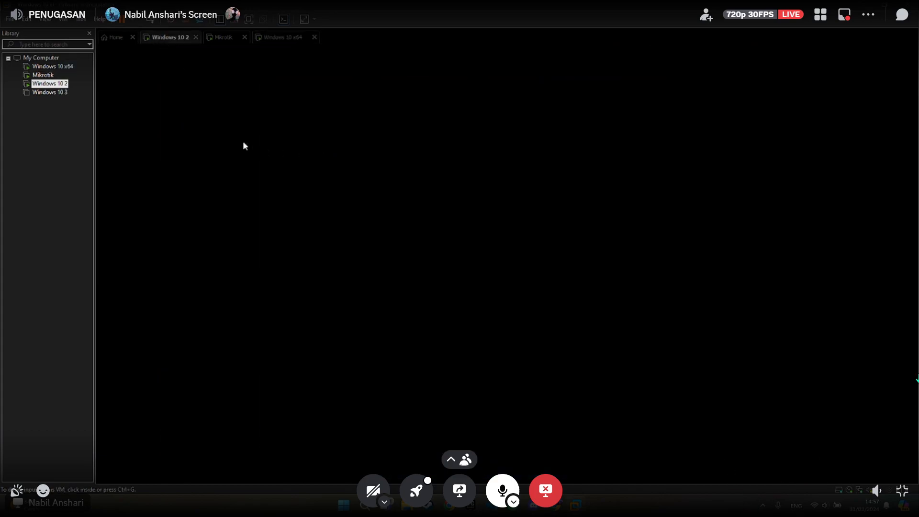
{"action": "left_click", "coordinate": [331, 185]}
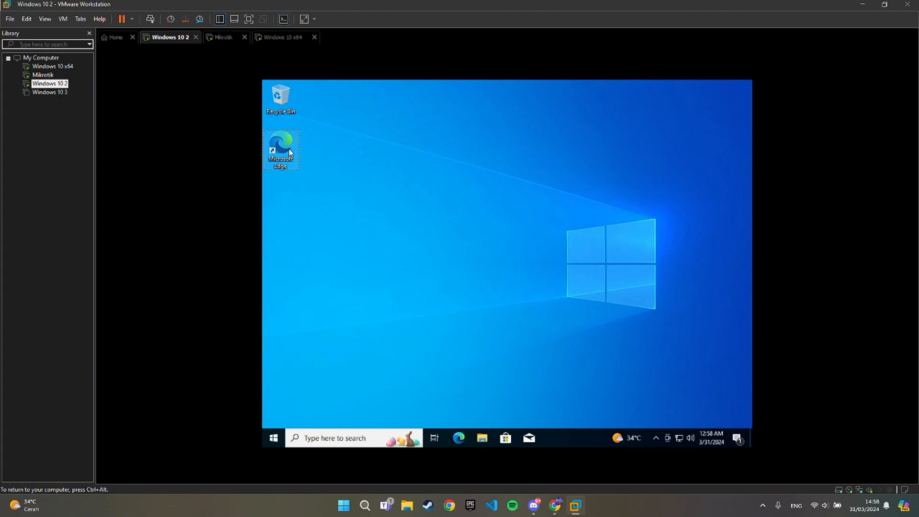
{"action": "double_click", "coordinate": [281, 146]}
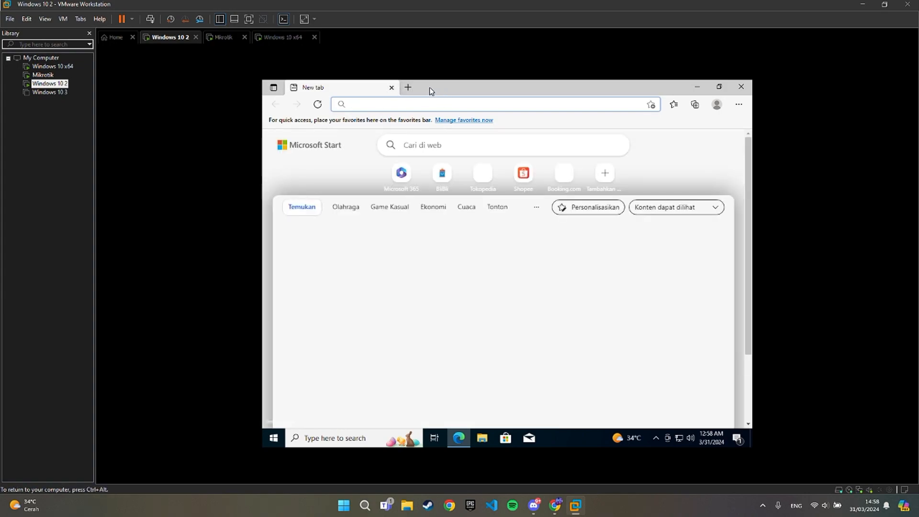
{"action": "left_click", "coordinate": [411, 87]}
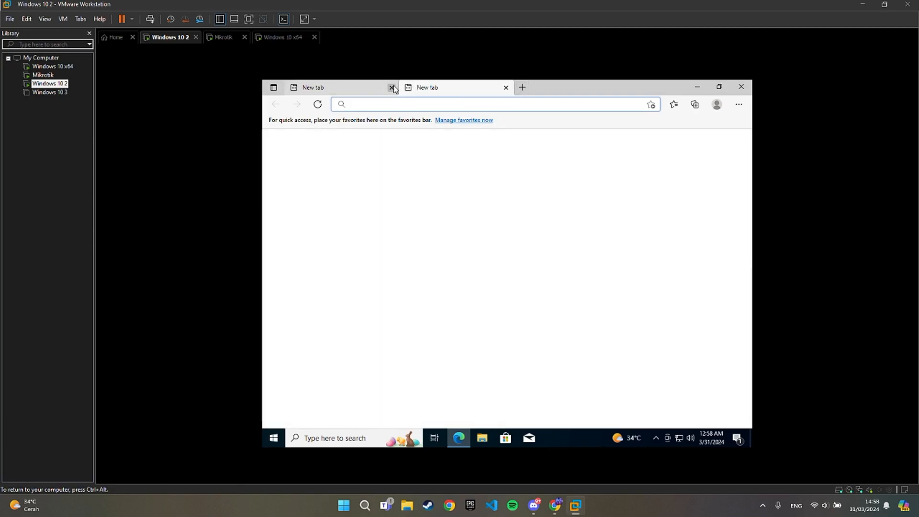
{"action": "left_click", "coordinate": [506, 88]}
{"action": "left_click", "coordinate": [413, 107]}
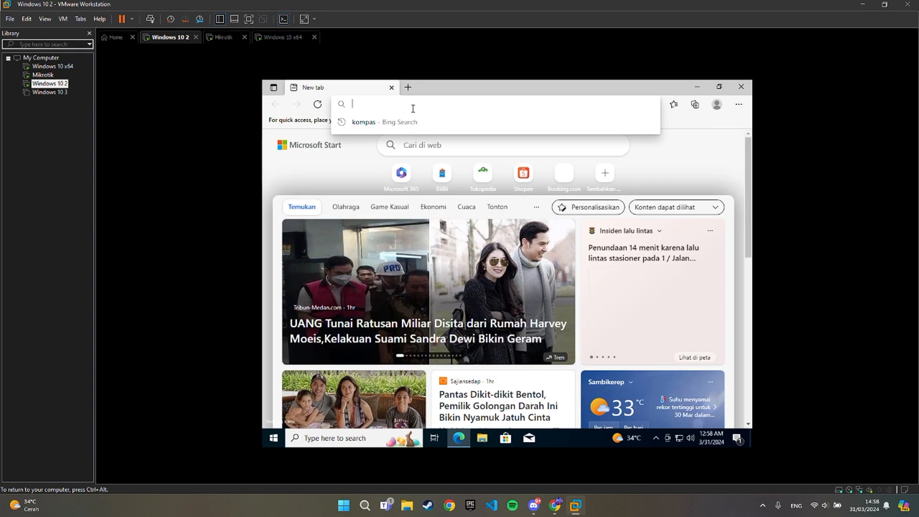
{"action": "type", "text": "speedtest.cbn.id"}
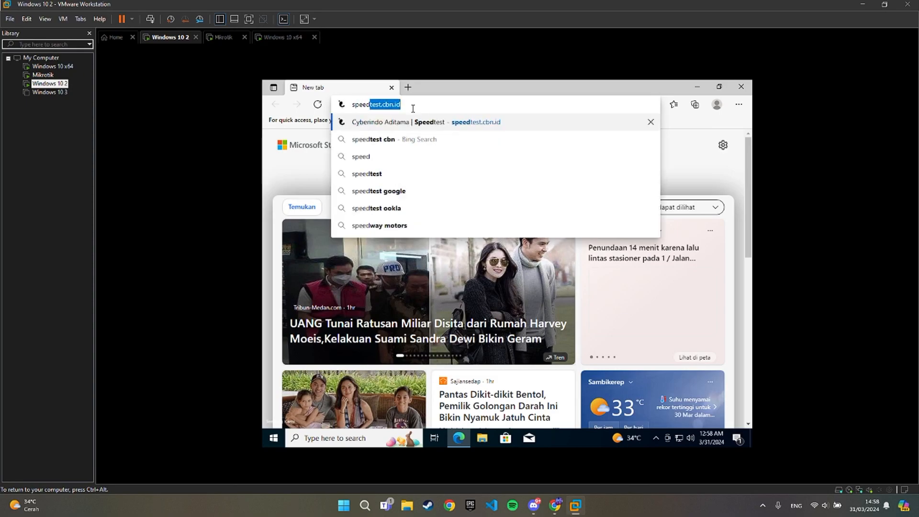
{"action": "key", "text": "Return"}
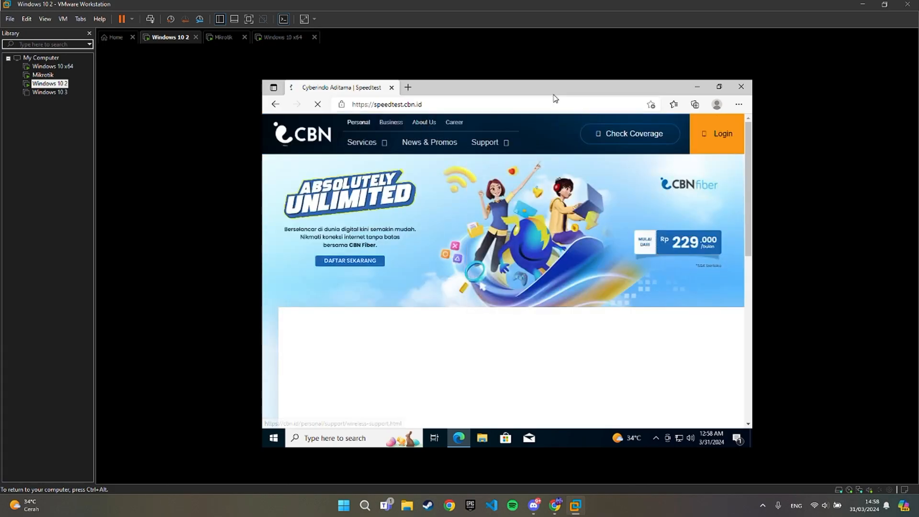
Run the CBN speed test against the Jakarta server to measure the client's bandwidth
{"action": "scroll", "coordinate": [557, 213], "scroll_direction": "down", "scroll_amount": 8}
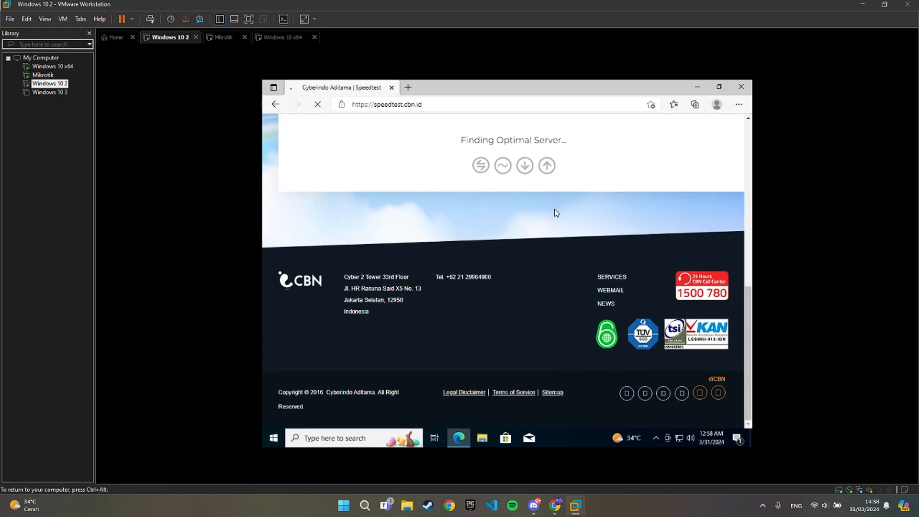
{"action": "scroll", "coordinate": [556, 213], "scroll_direction": "up", "scroll_amount": 4}
{"action": "scroll", "coordinate": [556, 213], "scroll_direction": "up", "scroll_amount": 1}
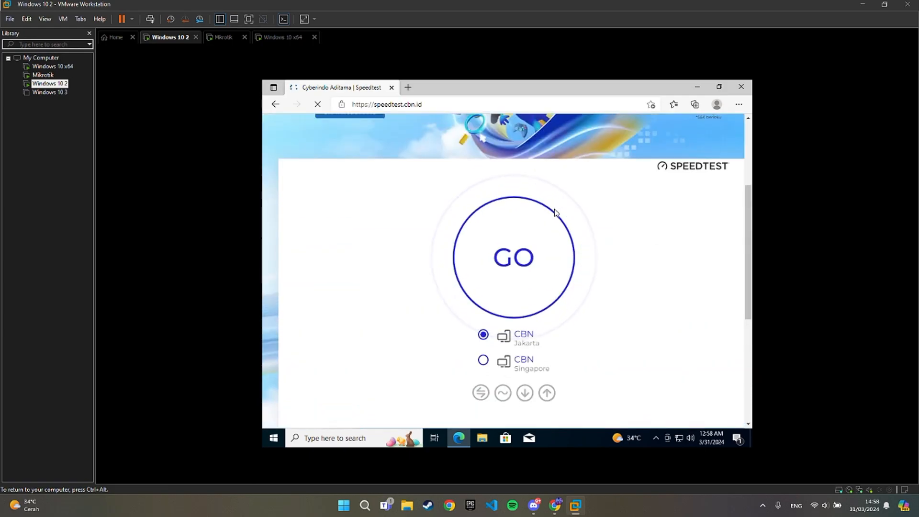
{"action": "left_click", "coordinate": [530, 241]}
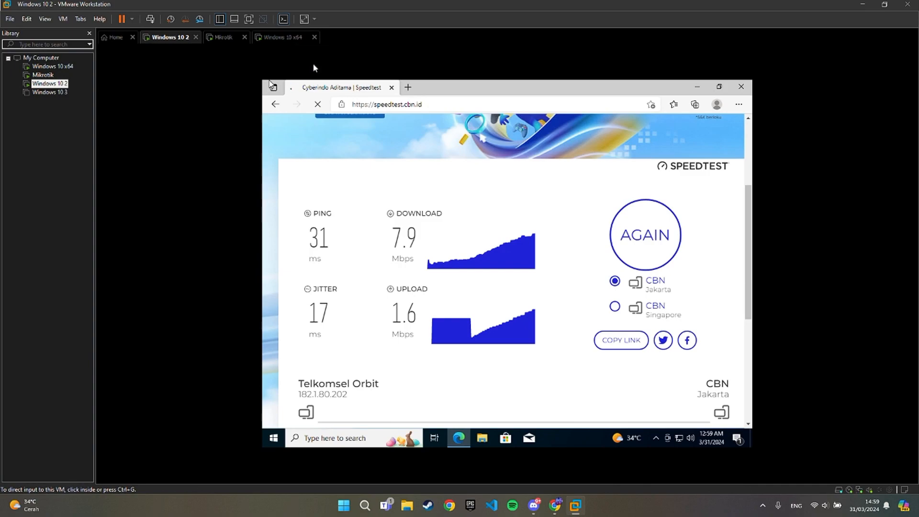
Return to the Windows 10 x64 virtual machine, and switch to the group assignment PDF
{"action": "left_click", "coordinate": [282, 42]}
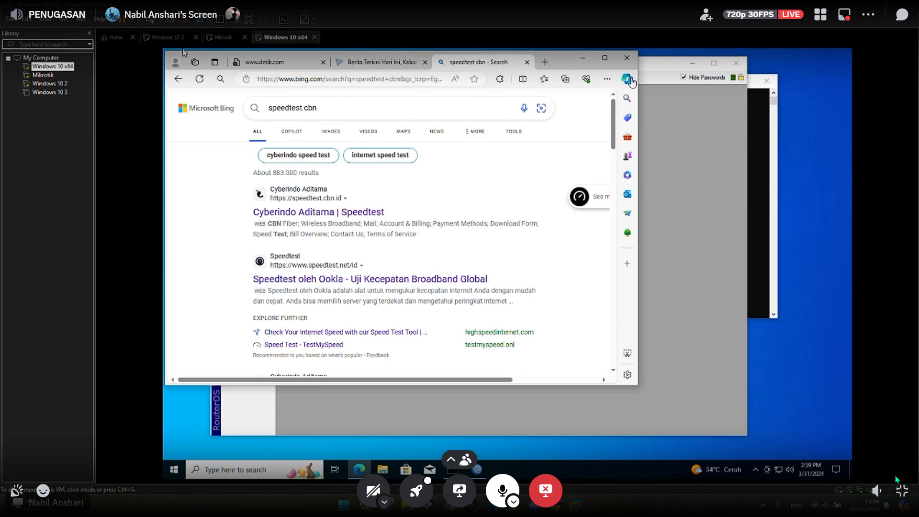
{"action": "key", "text": "alt+Tab"}
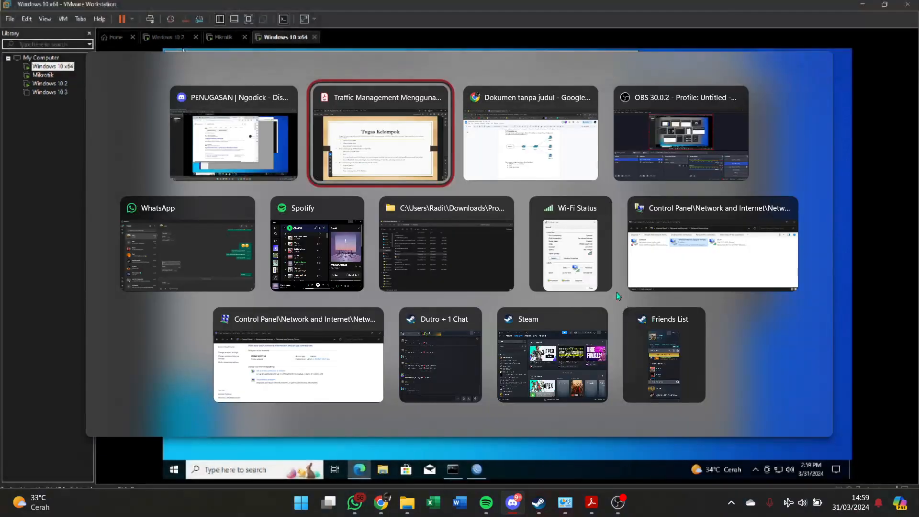